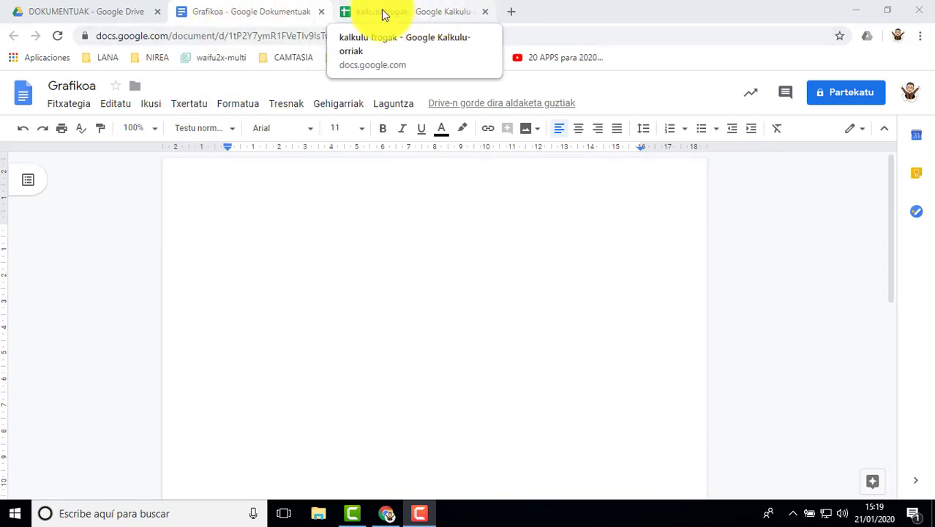
Look over the grades table and the stacked column chart in the kalkulu frogak spreadsheet
left_click(413, 16)
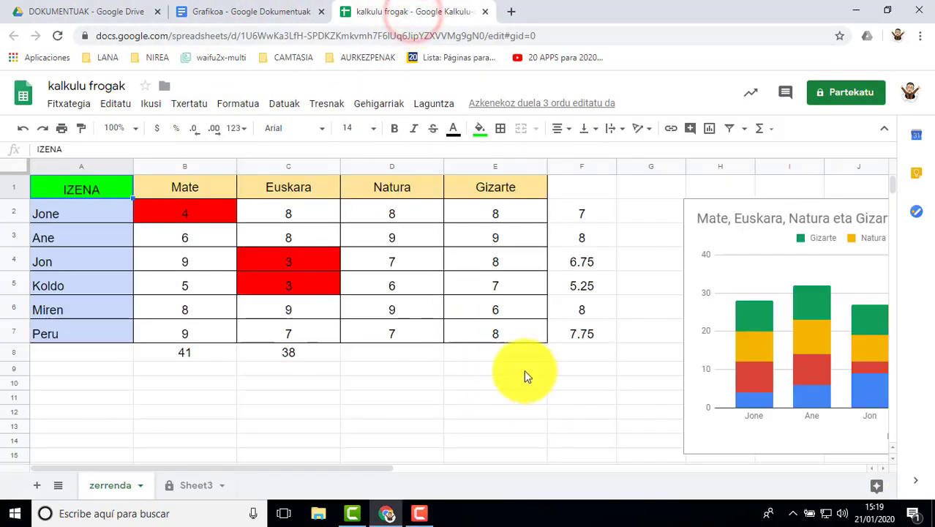
mouse_move(313, 469)
left_mouse_down()
mouse_move(468, 473)
mouse_move(459, 479)
mouse_move(312, 469)
mouse_move(524, 471)
mouse_move(311, 471)
left_mouse_up()
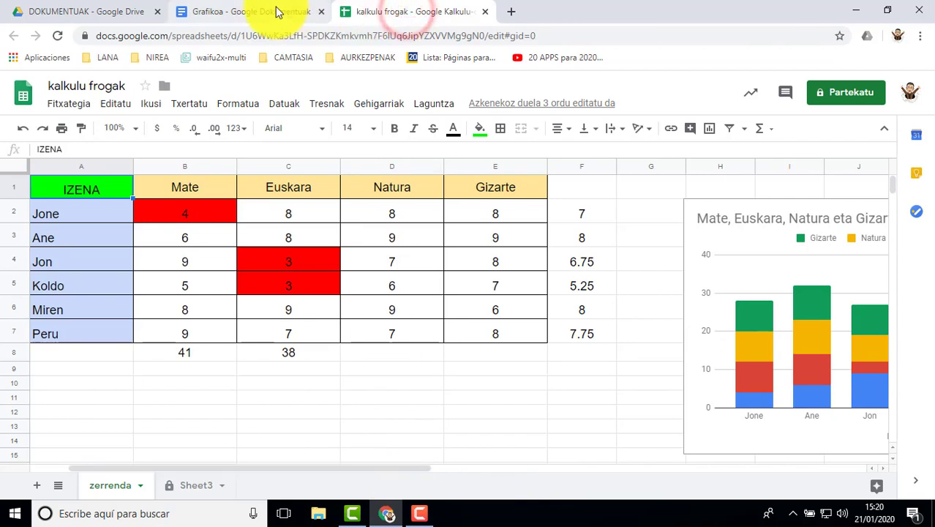
left_click_drag(357, 466, 407, 472)
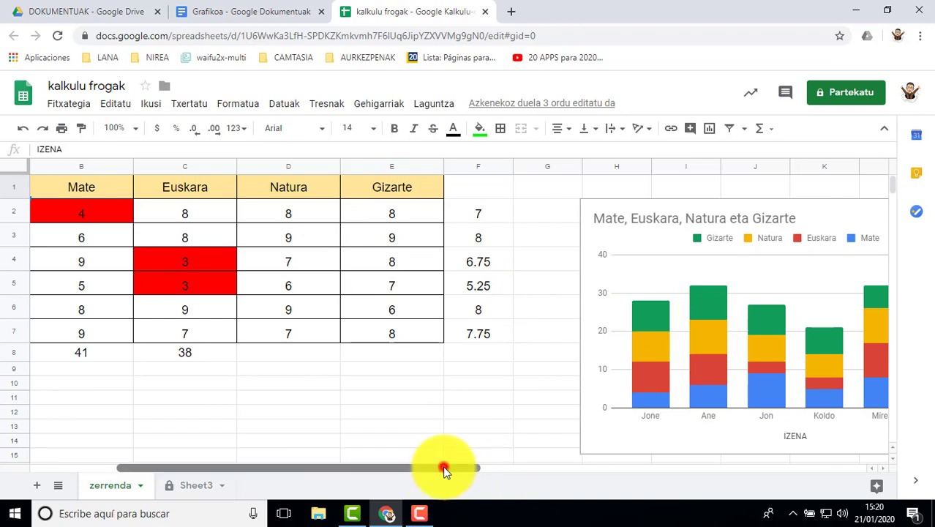
left_click_drag(443, 470, 348, 471)
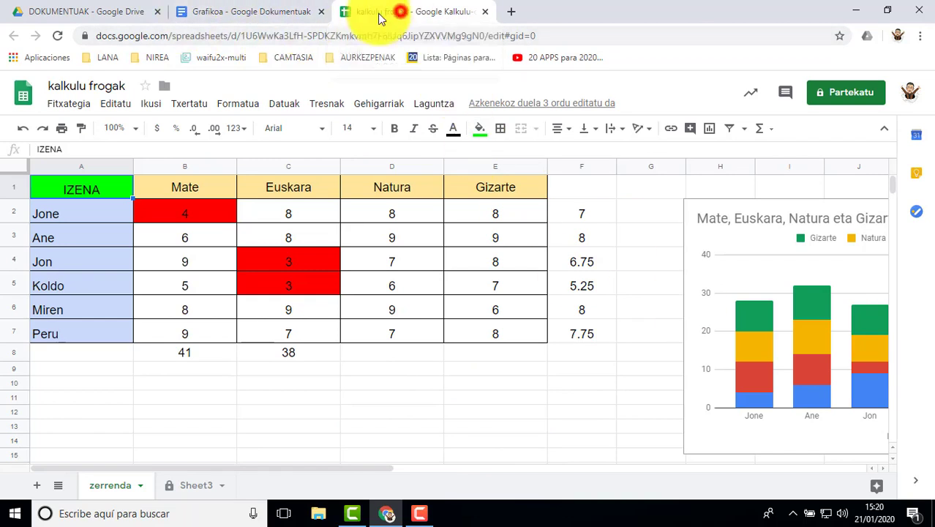
Return to the Grafikoa document and insert a bar chart (Barra) at the start of the blank page
left_click(232, 13)
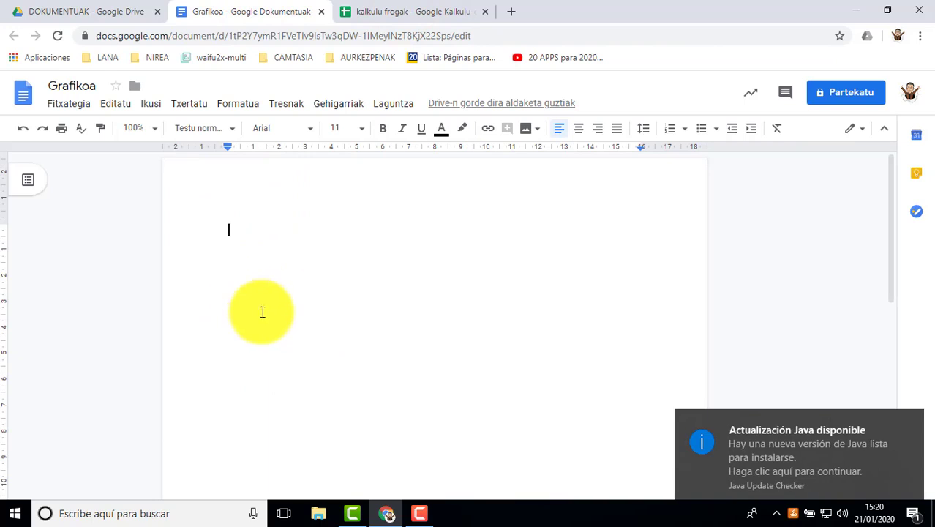
left_click(911, 411)
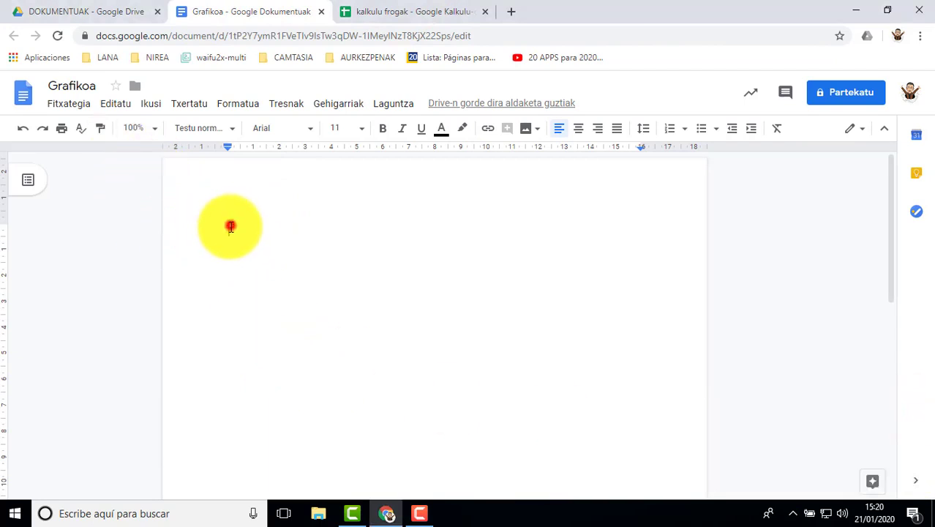
left_click(187, 102)
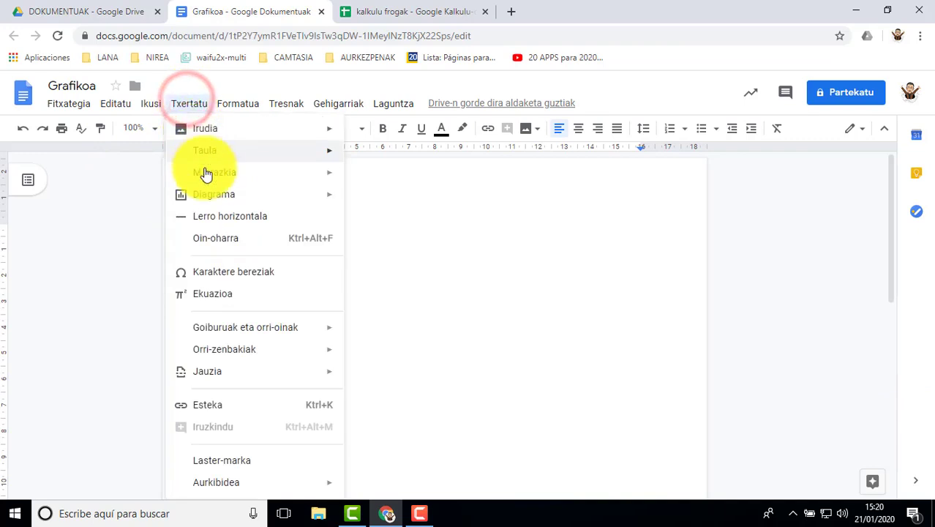
mouse_move(215, 197)
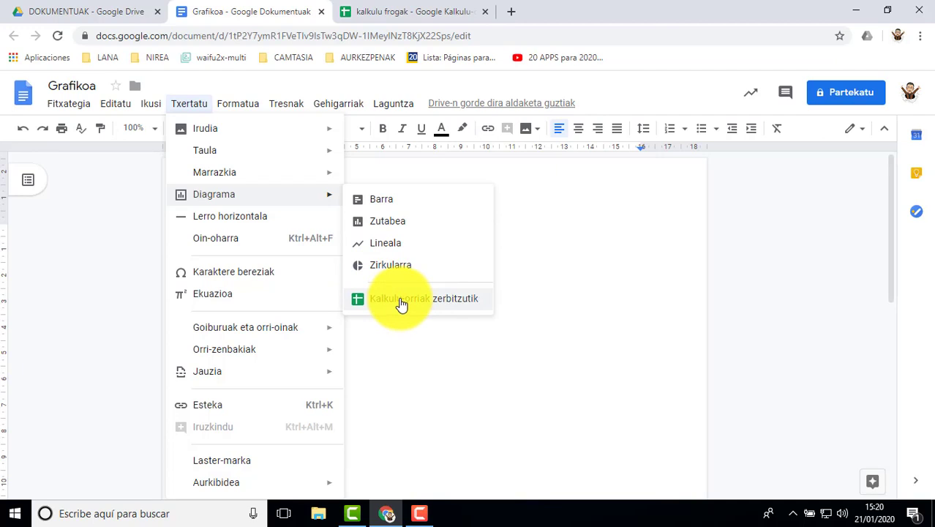
left_click(380, 204)
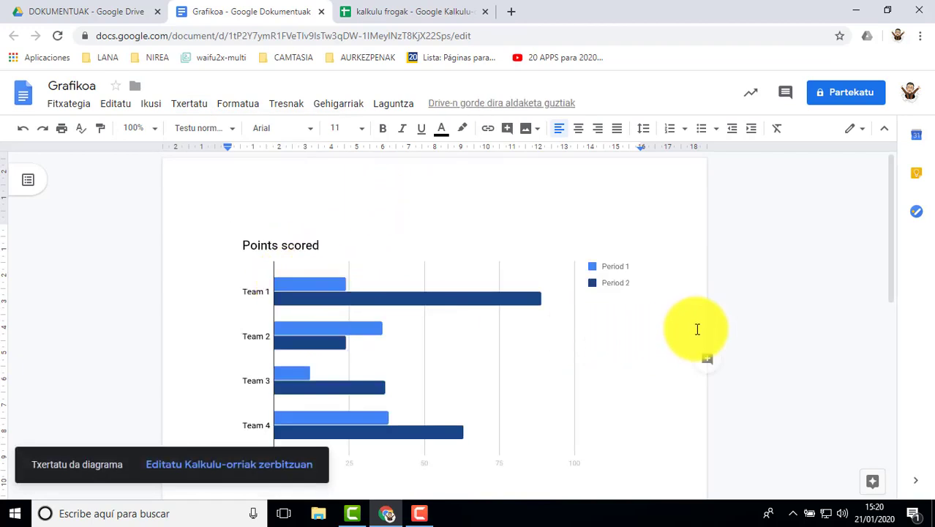
scroll(697, 328, "down", 1)
scroll(319, 266, "up", 1)
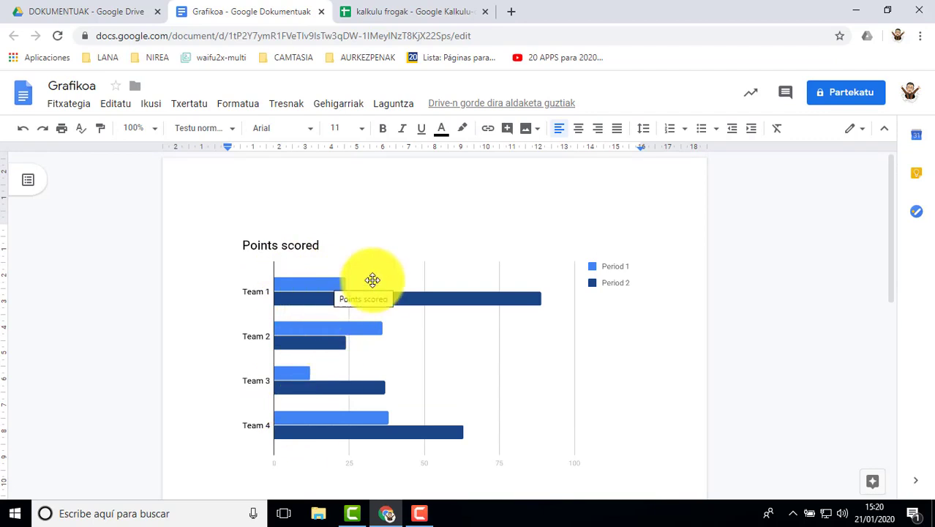
Open the linked source spreadsheet of the Points scored chart
left_click(554, 277)
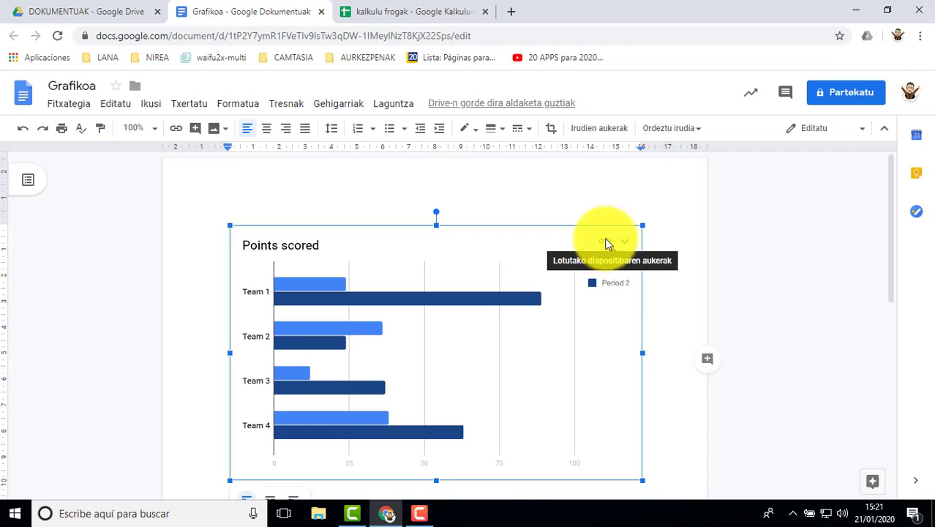
left_click(623, 242)
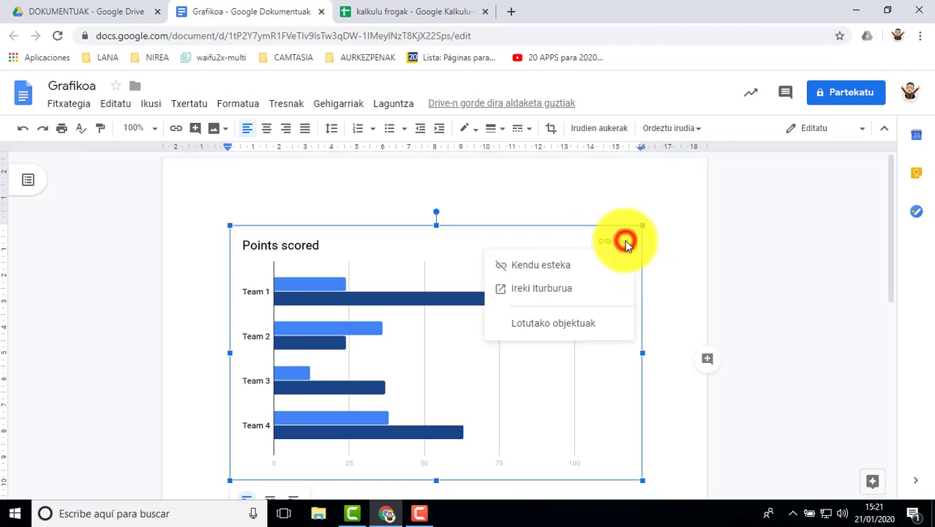
left_click(548, 291)
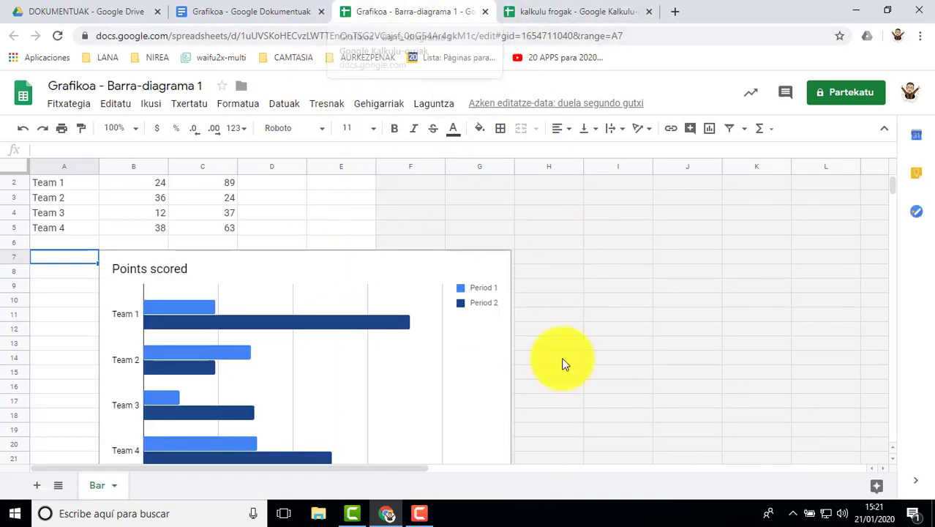
left_click(556, 329)
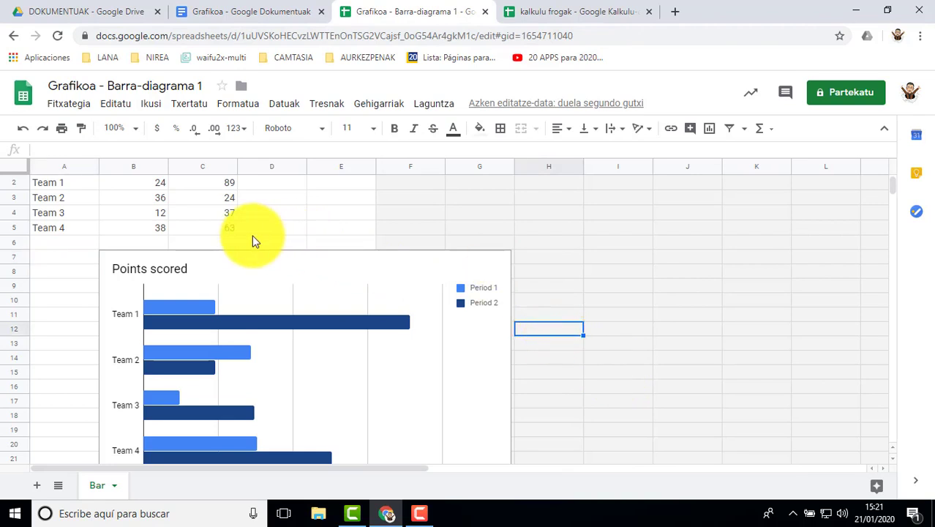
Replace the Team 1 label in cell A2 with Ikasle01
scroll(250, 234, "up", 1)
left_click(55, 199)
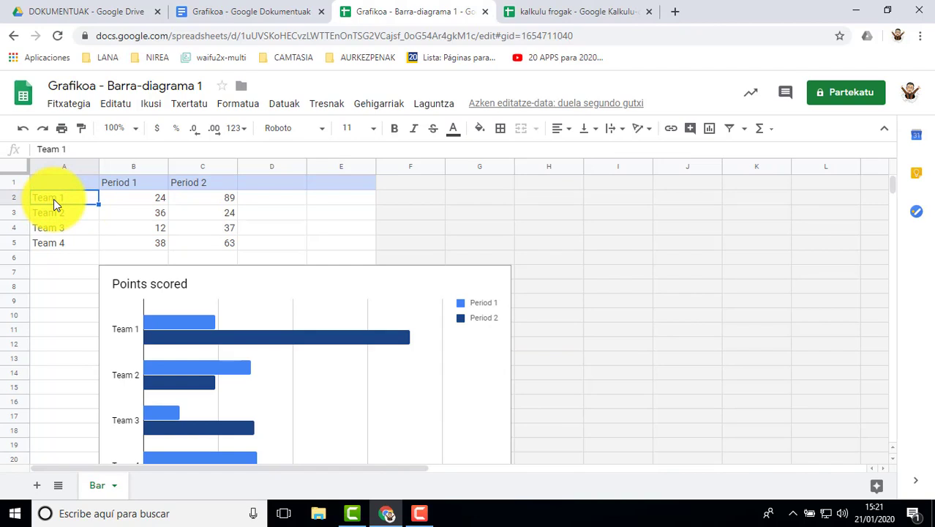
type("Ikasle01")
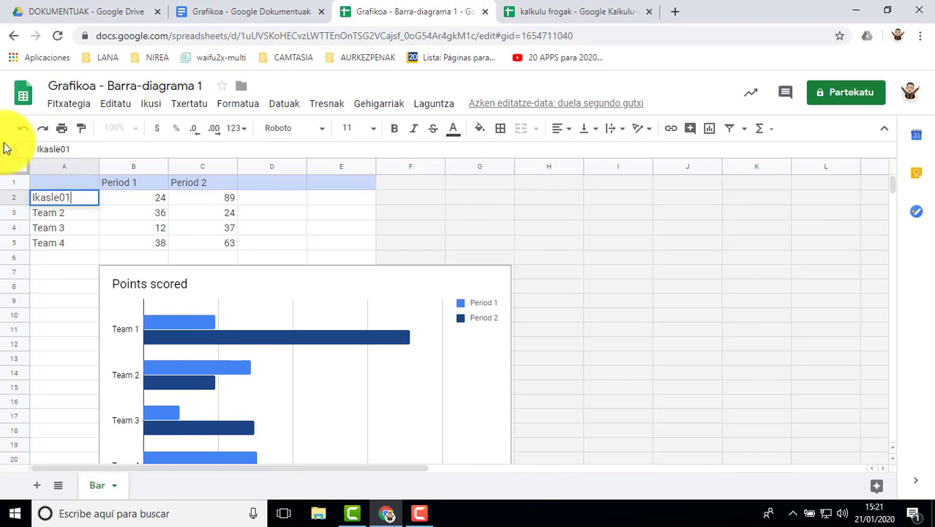
key("Return")
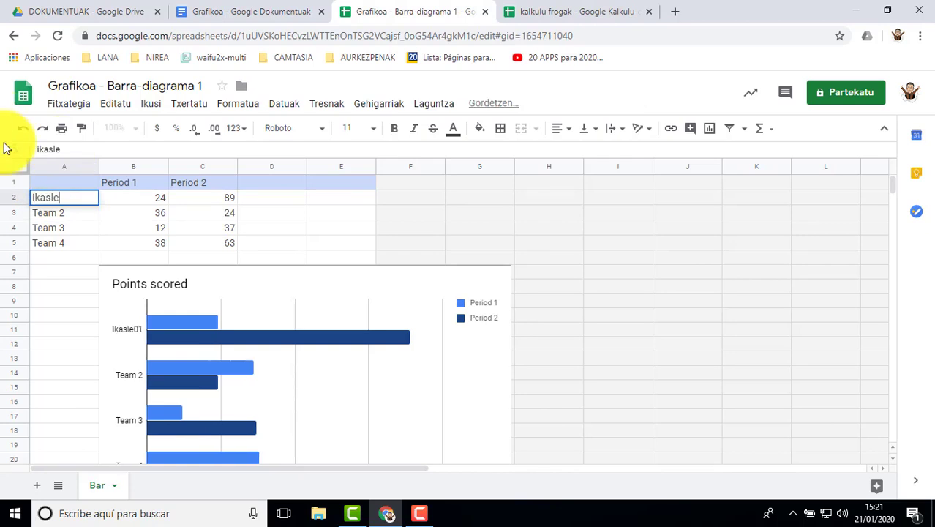
Enter ikasle02, ikasle03, ikasle04, ikasle05 and ikasle06 as the row labels in cells A2 to A6
key("Return")
type("ikasle03")
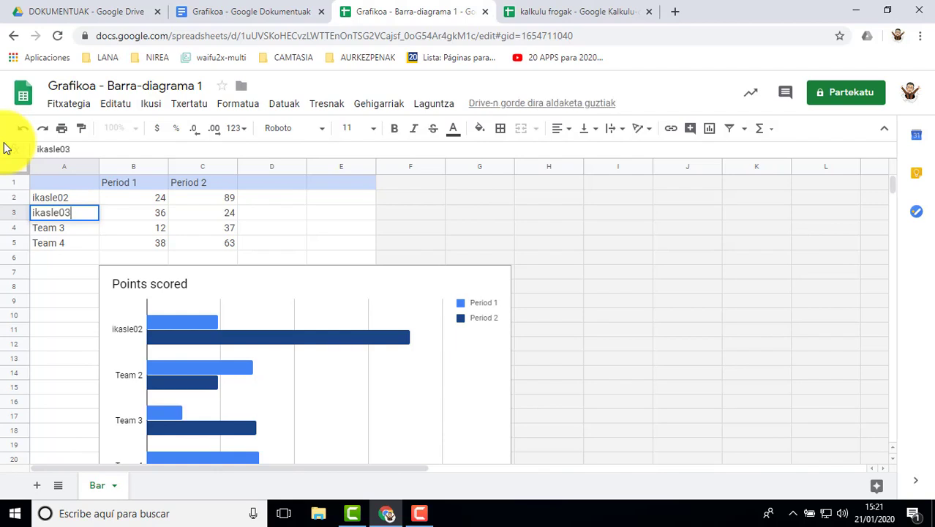
key("Return")
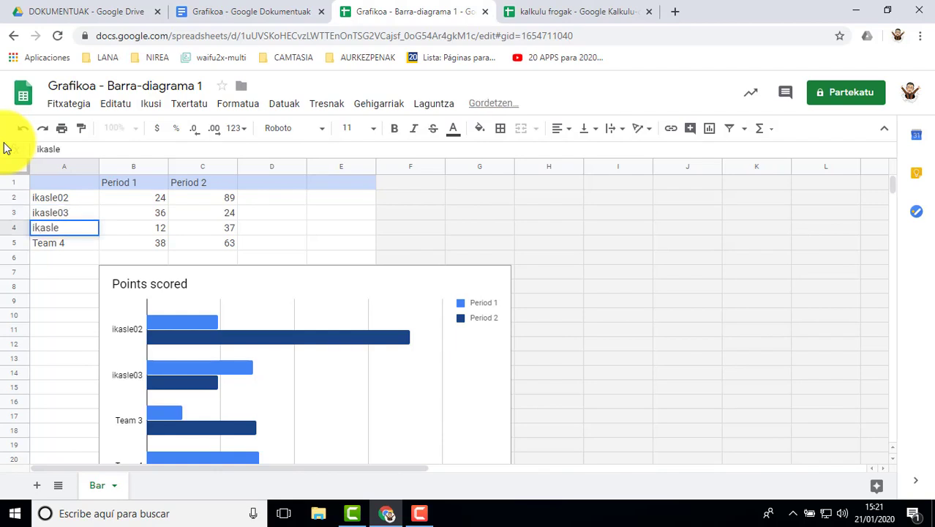
type("ikasle04")
key("Return")
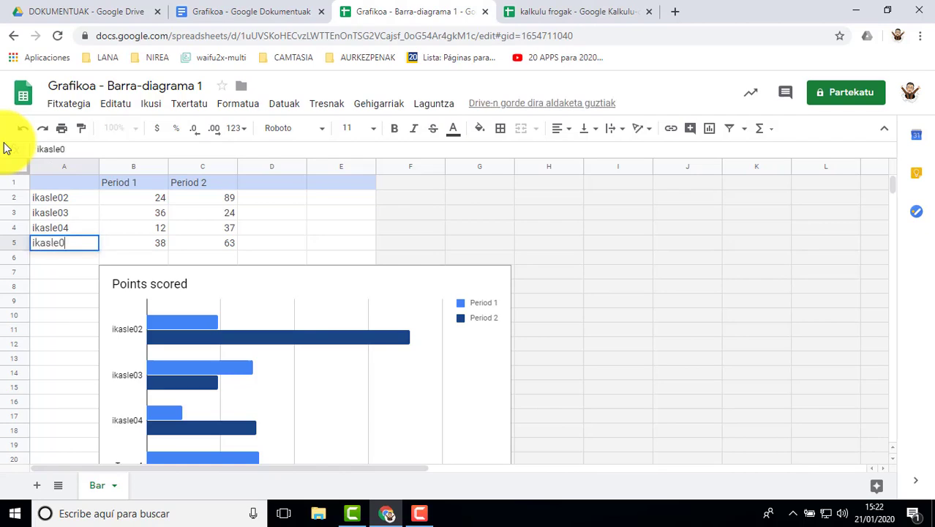
type("ikasle05")
key("Return")
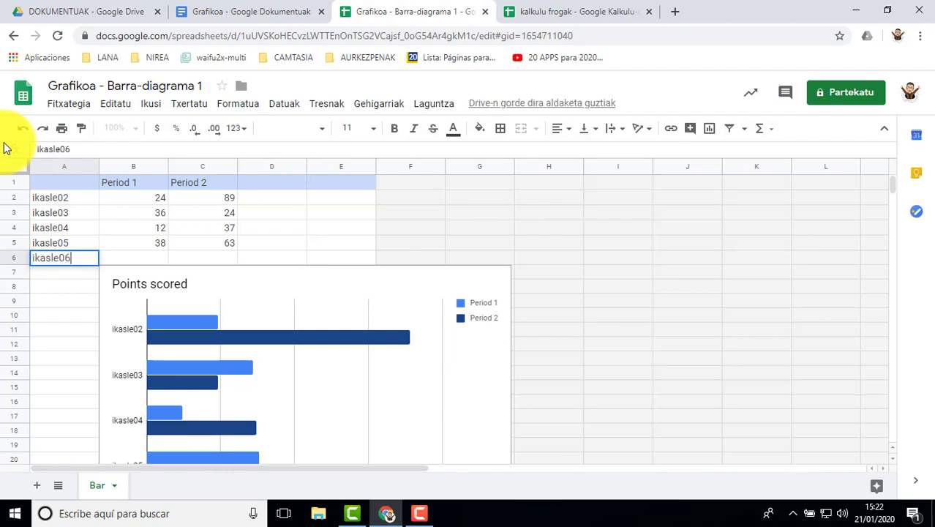
left_click(72, 305)
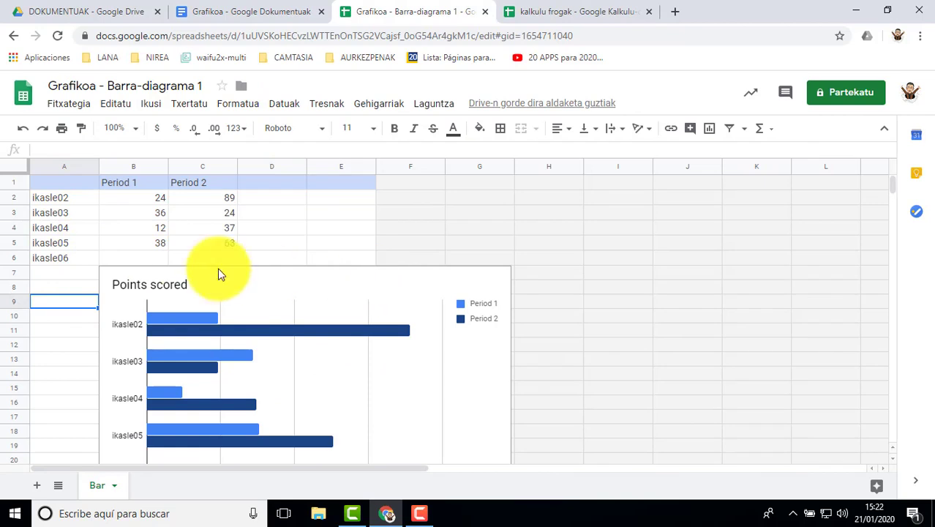
left_click(136, 183)
left_click(193, 185)
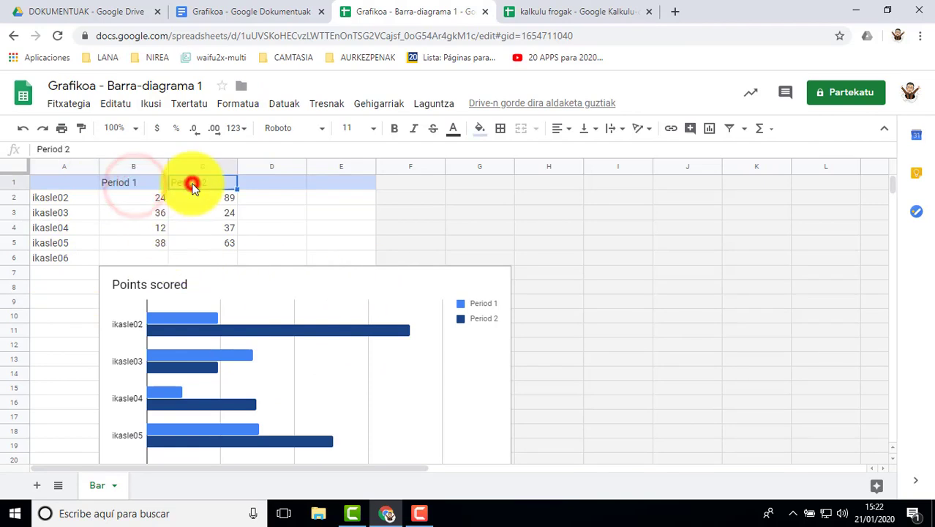
left_click(261, 184)
left_click(129, 183)
left_click(214, 183)
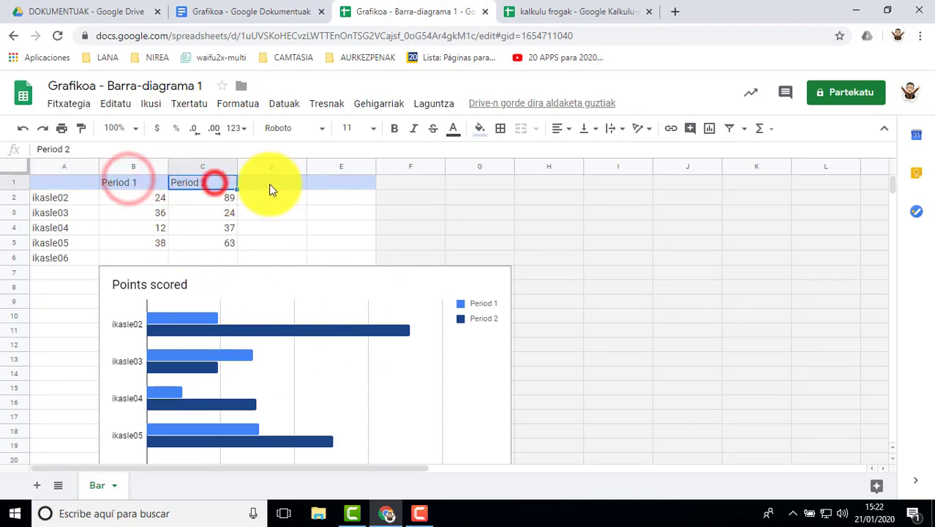
left_click(270, 183)
left_click(344, 183)
left_click(142, 183)
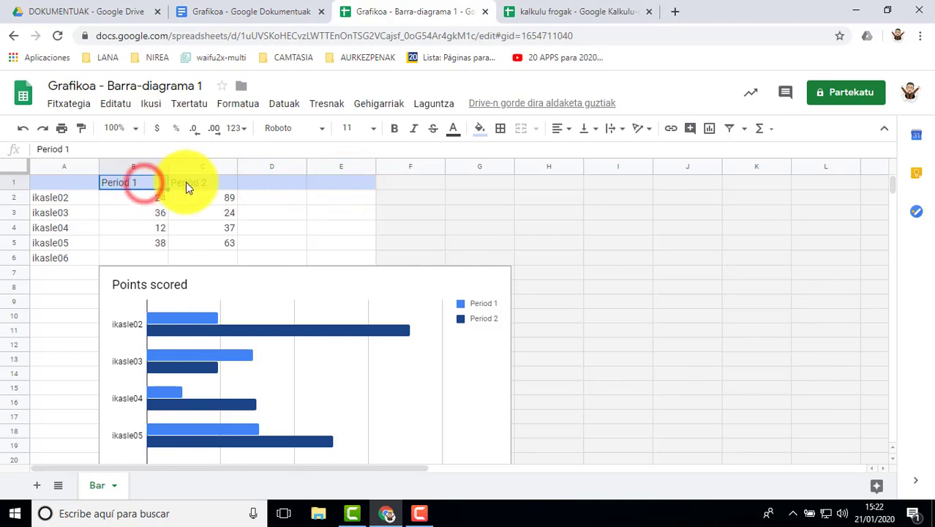
left_click(199, 180)
Rename the Period 1 and Period 2 column headers as mate and euskara
left_click(144, 181)
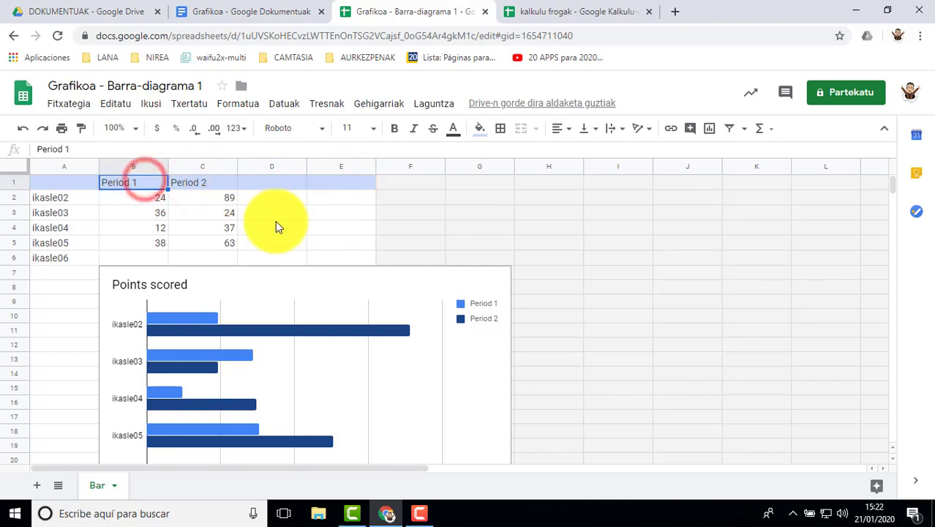
type("mate")
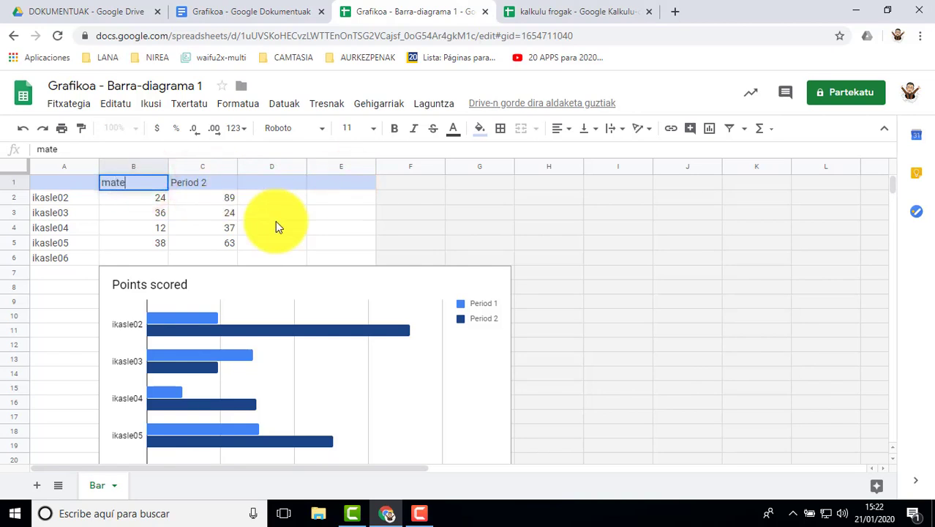
left_click(211, 188)
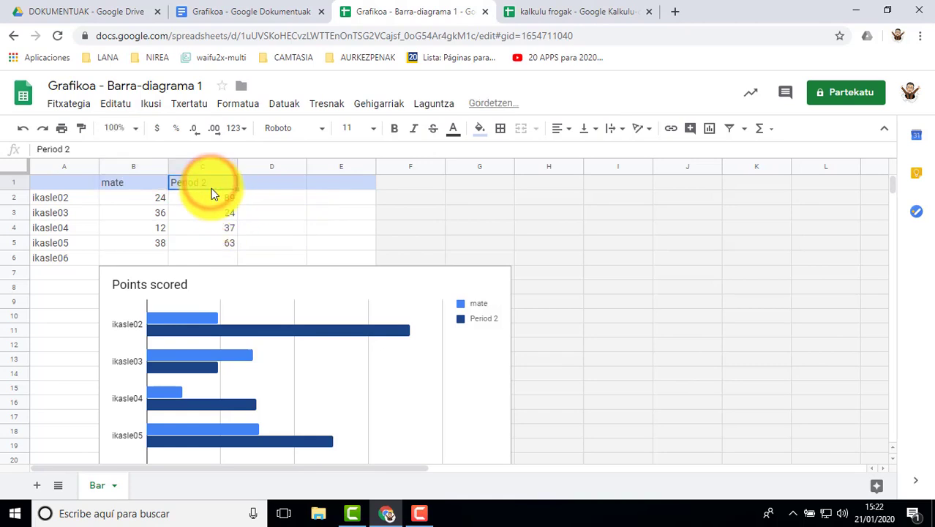
type("euskara")
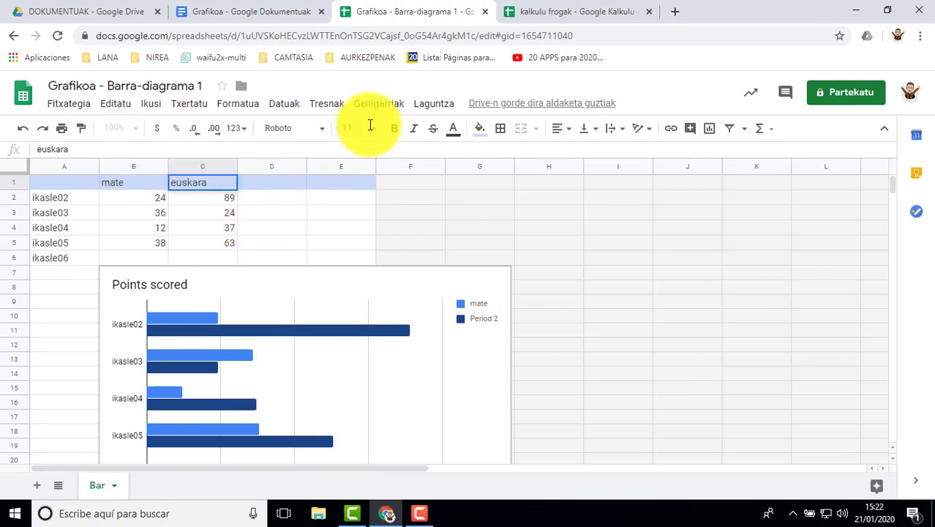
Add the column headers natura in D1 and gizarte in E1, and check the chart below the table
left_click(280, 183)
type("na")
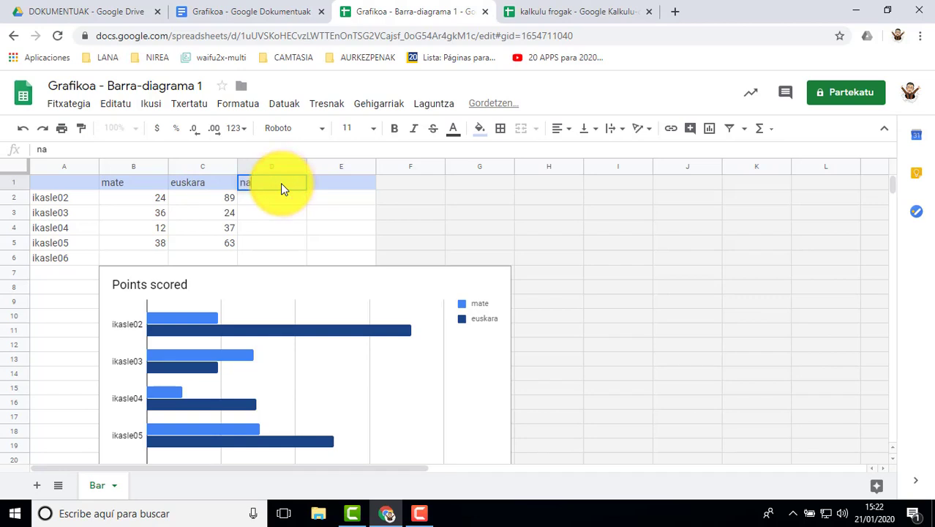
type("tura")
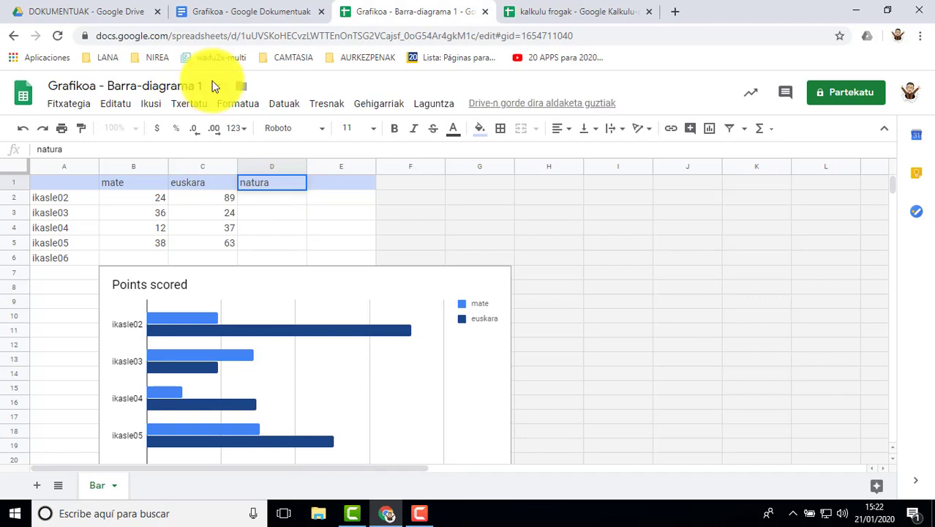
left_click(330, 188)
type("giz")
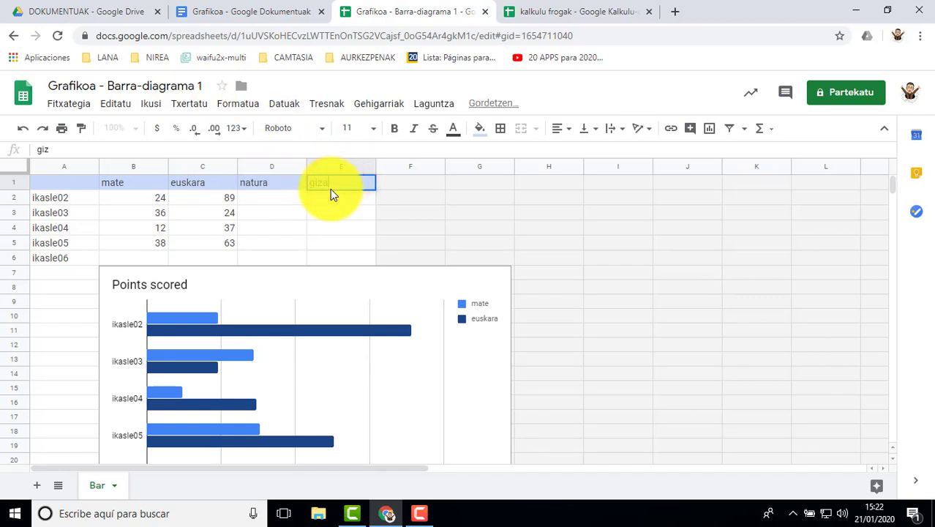
type("arte")
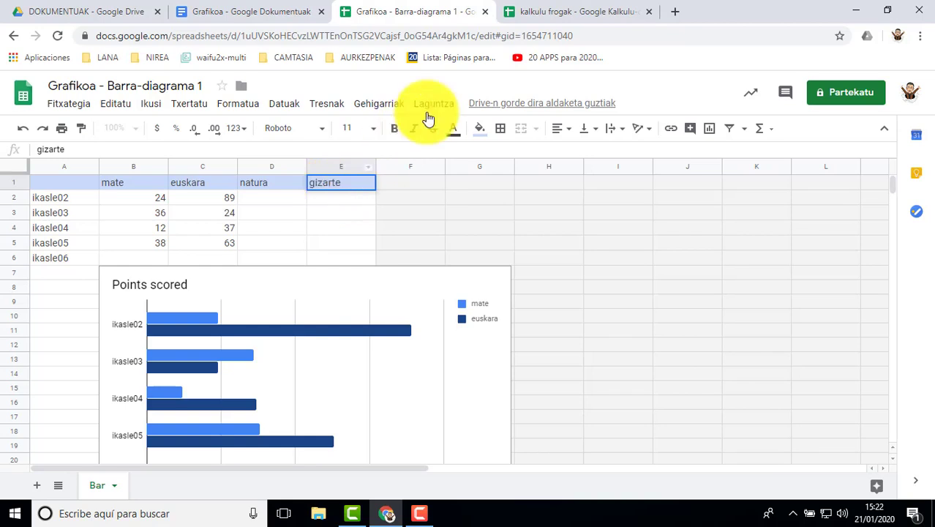
left_click(547, 407)
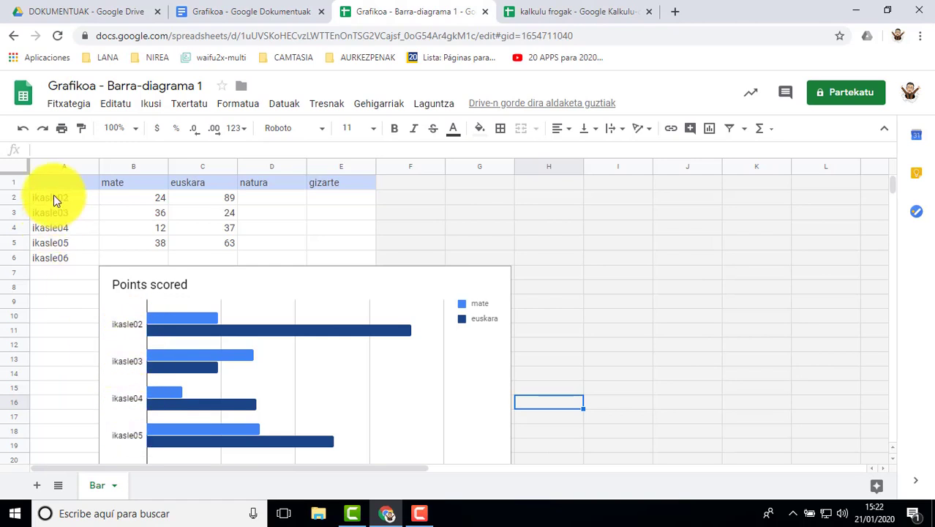
scroll(175, 376, "down", 2)
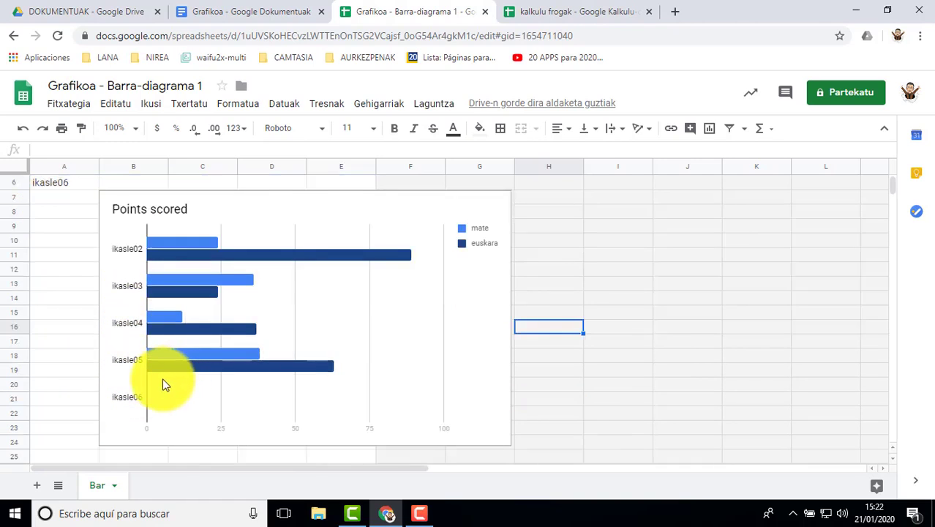
Compare the student rows and subject columns of the table with the bars and legend of the chart below
scroll(150, 369, "up", 1)
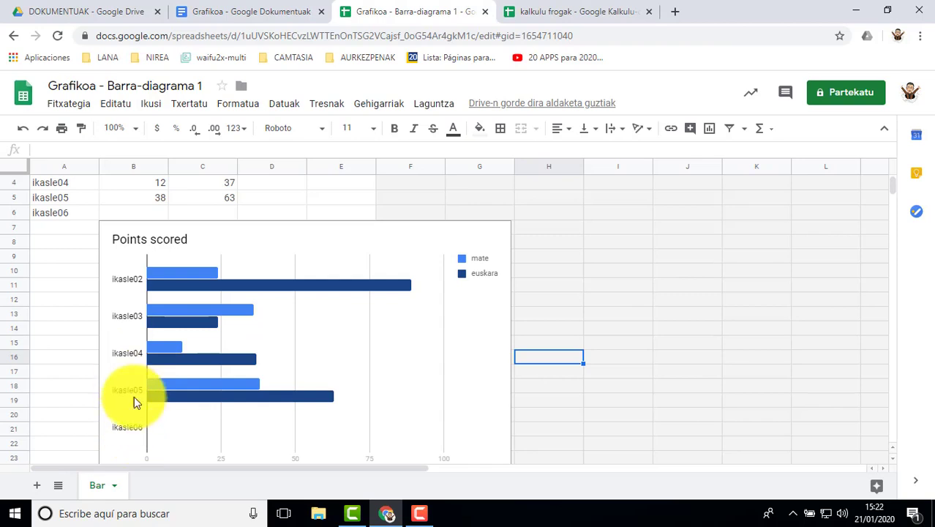
scroll(134, 380, "up", 1)
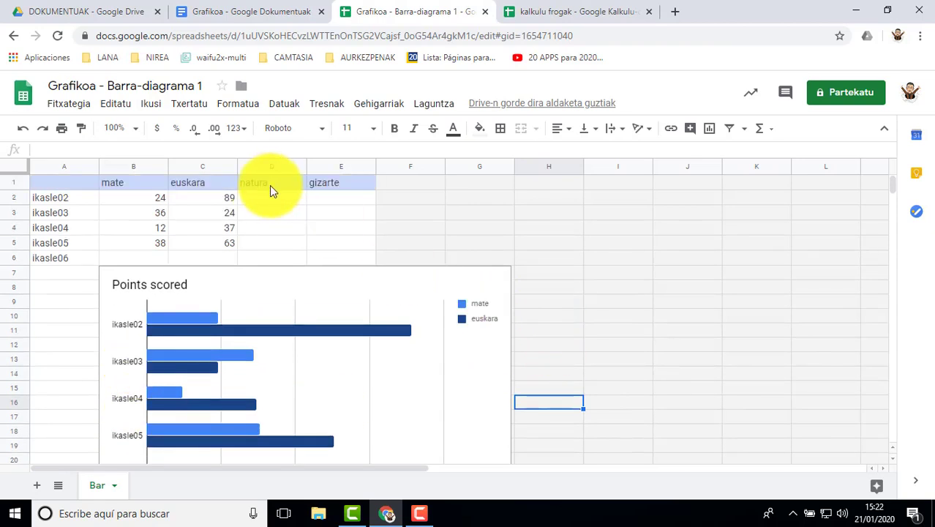
left_click(411, 280)
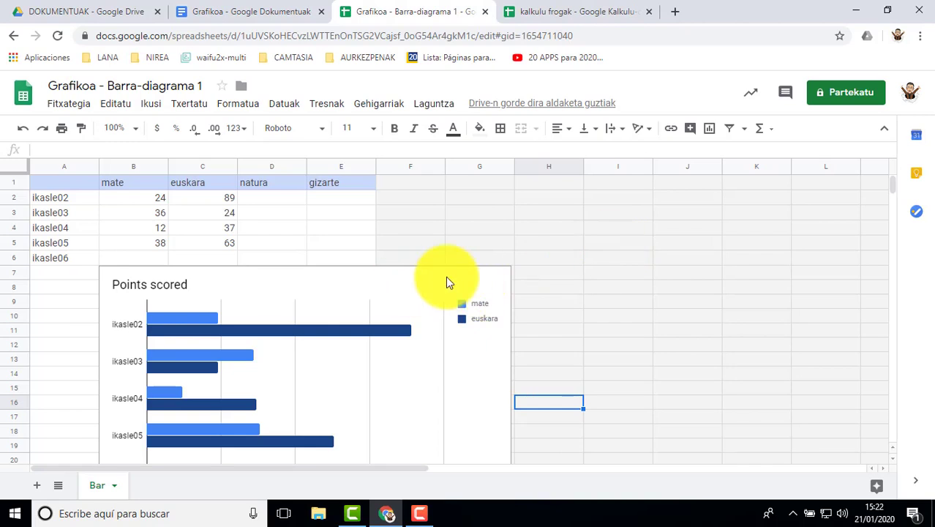
left_click(411, 269)
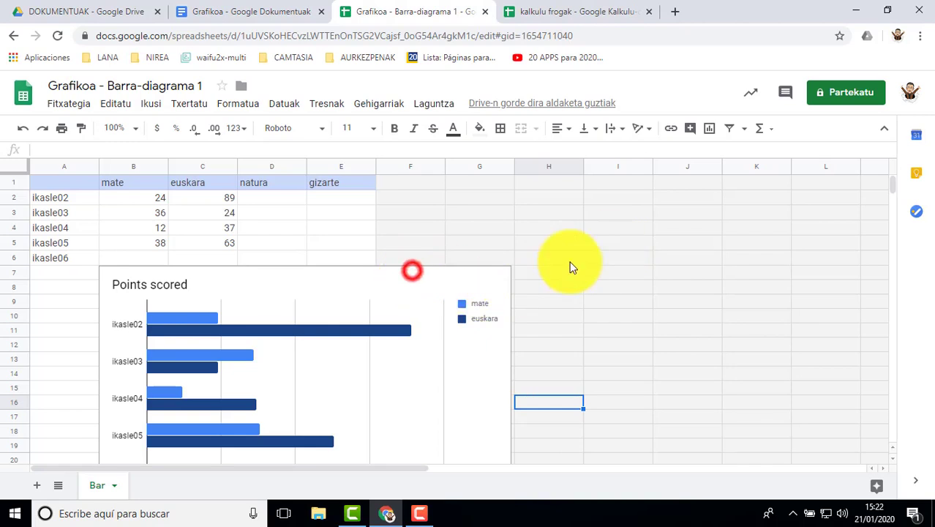
left_click(219, 271)
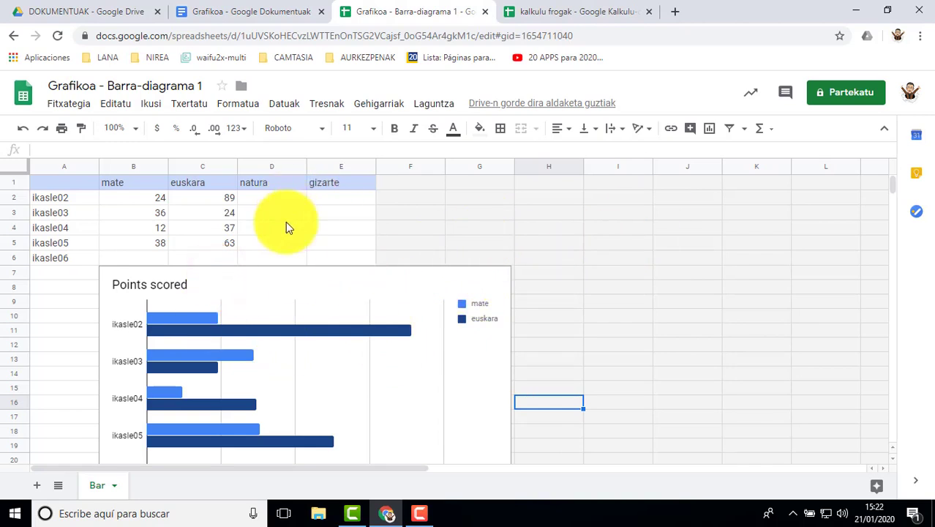
scroll(439, 387, "down", 3)
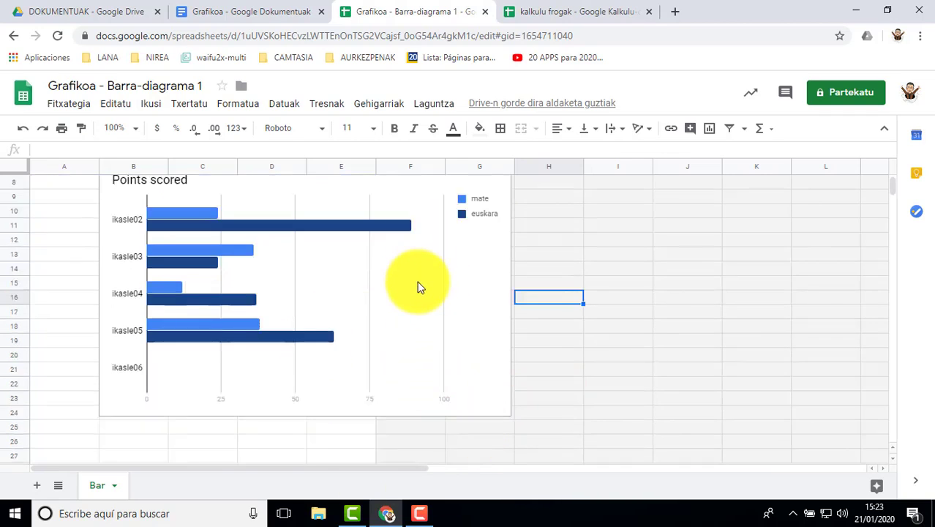
scroll(388, 293, "up", 3)
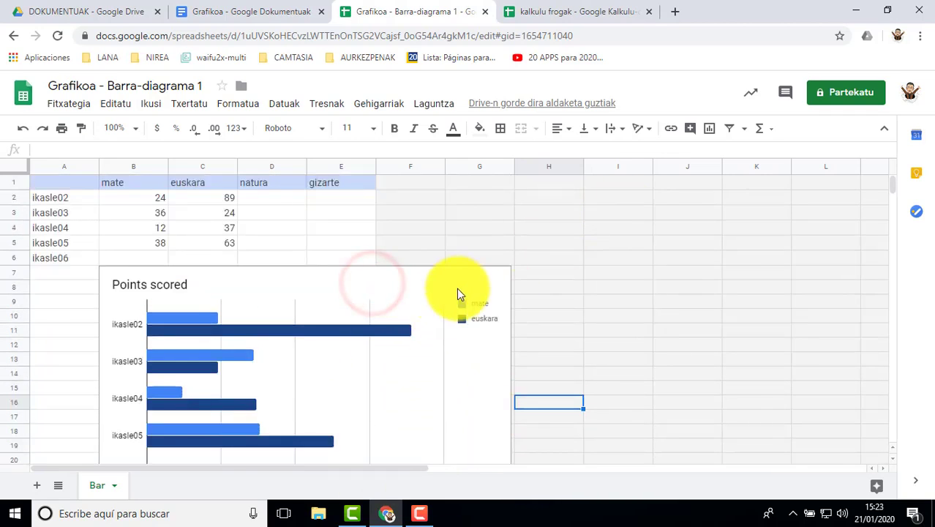
left_click(477, 284)
left_click(225, 282)
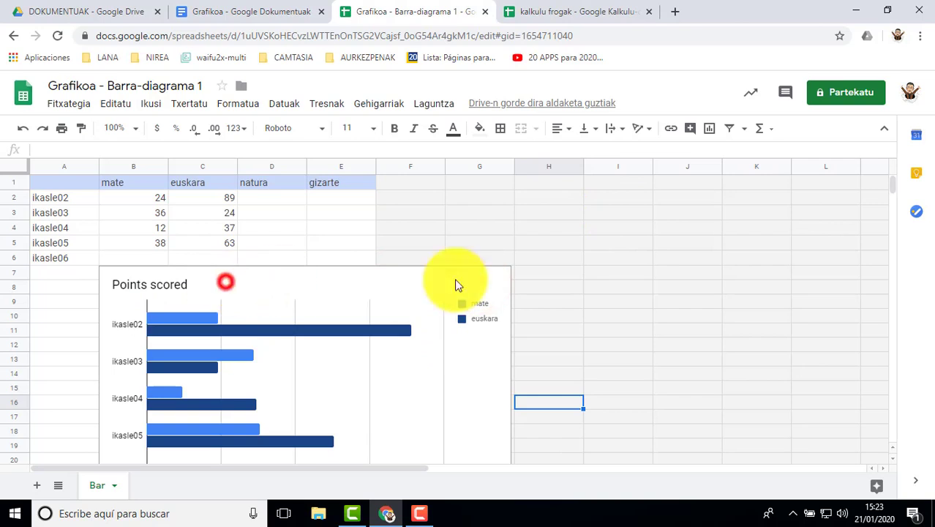
left_click(262, 201)
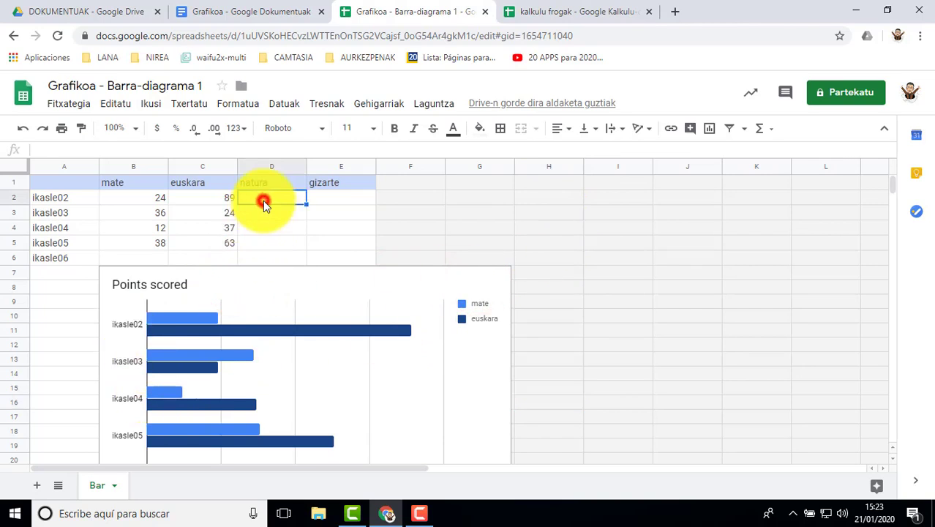
scroll(216, 256, "down", 1)
scroll(216, 257, "up", 1)
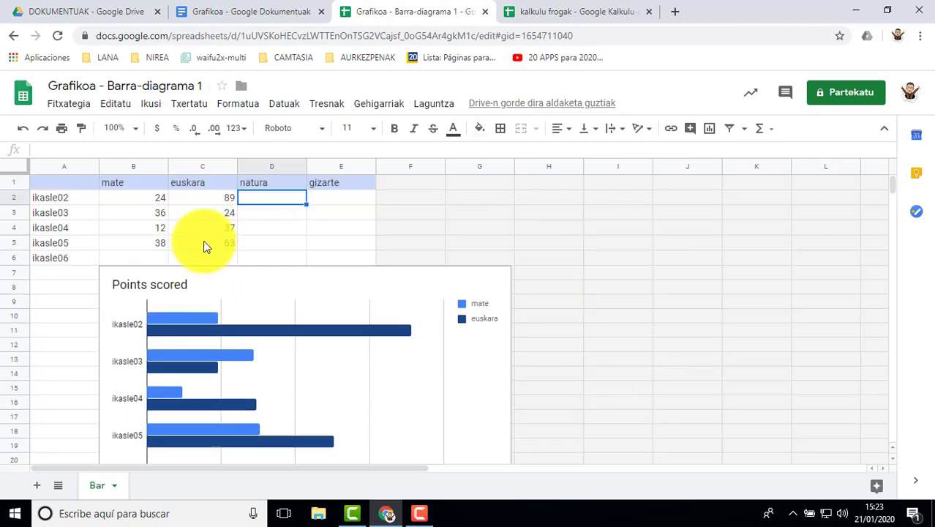
Copy the mate and euskara scores in B2:C5 into the natura and gizarte columns, cells D2:E5
left_click_drag(160, 199, 160, 243)
right_click(208, 237)
left_click(249, 147)
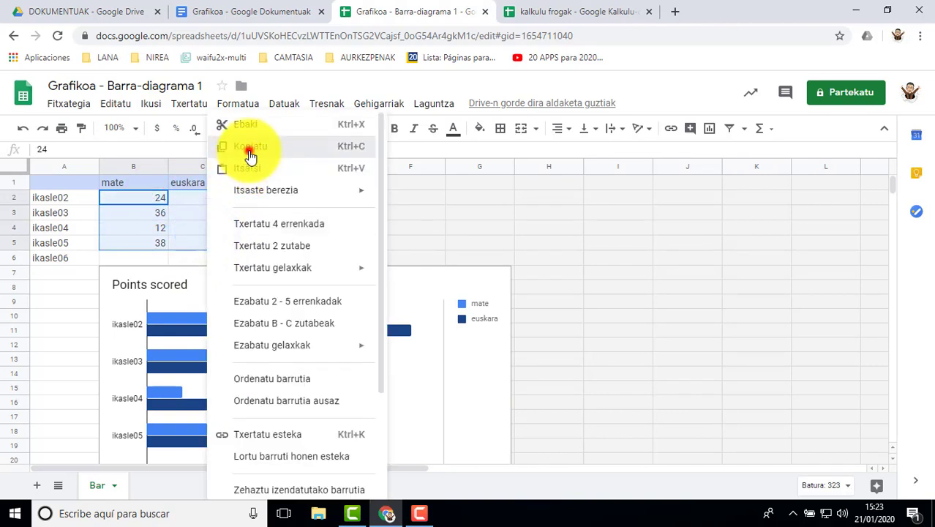
left_click_drag(272, 196, 335, 247)
right_click(335, 247)
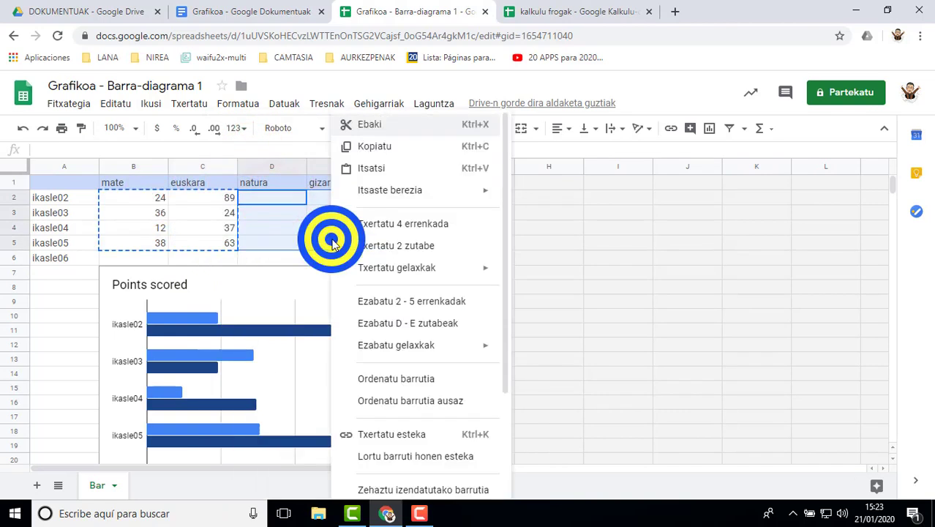
left_click(368, 168)
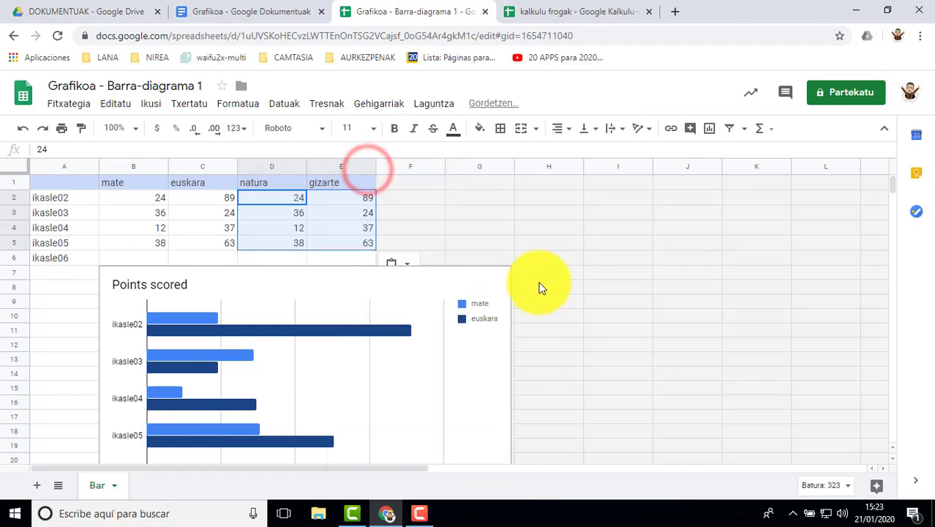
left_click(538, 286)
Copy the ikasle05 scores in B5:E5 into the ikasle06 row, cells B6:E6
left_click_drag(142, 241, 359, 240)
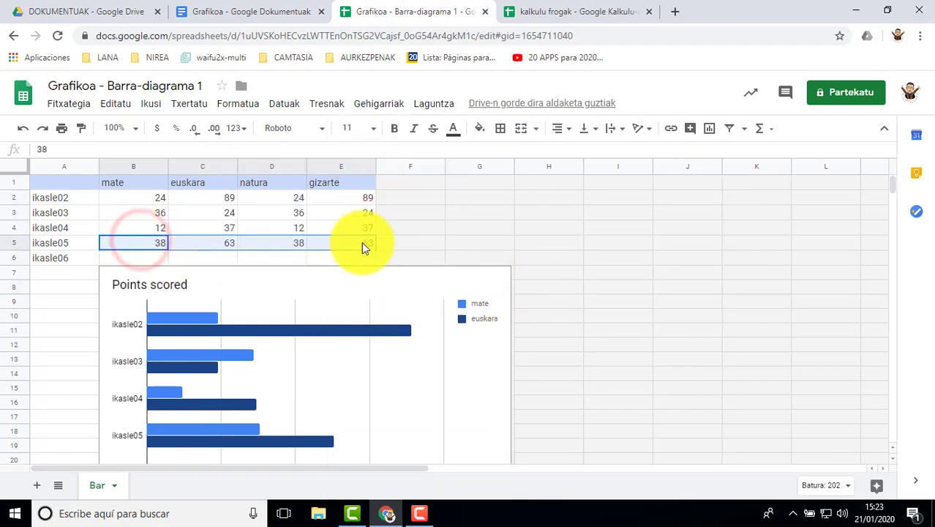
right_click(235, 240)
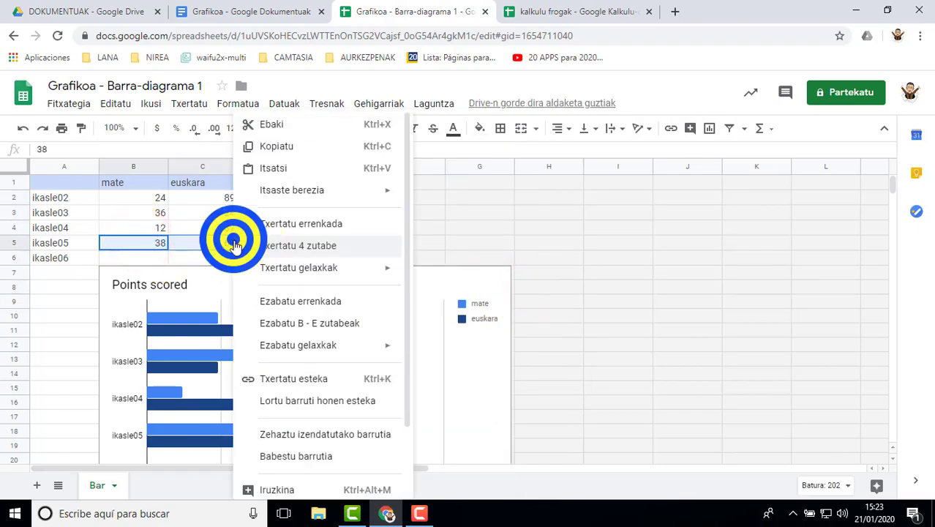
left_click(281, 146)
left_click(150, 259)
left_click_drag(291, 263, 365, 261)
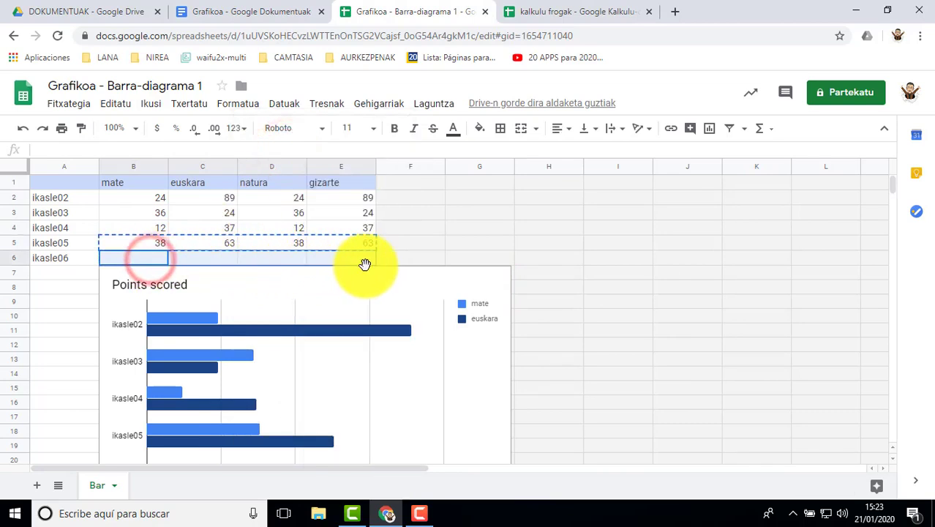
right_click(345, 261)
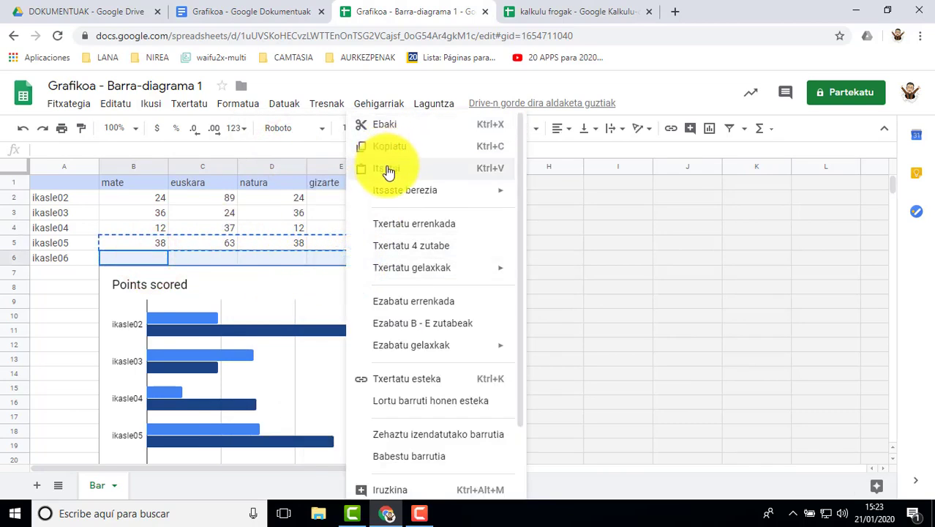
left_click(386, 168)
left_click(616, 340)
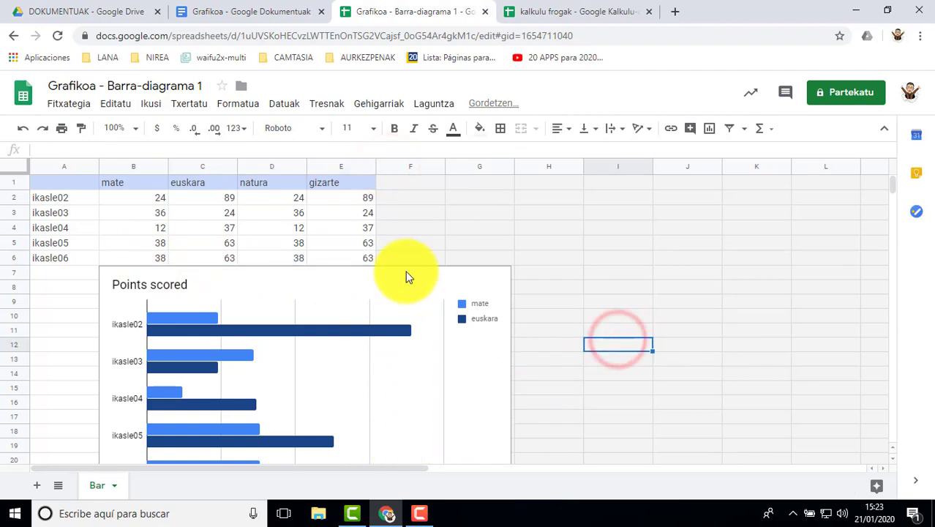
Move the Points scored chart beside the data table, starting at column F near row 2
left_click(402, 282)
scroll(340, 261, "down", 1)
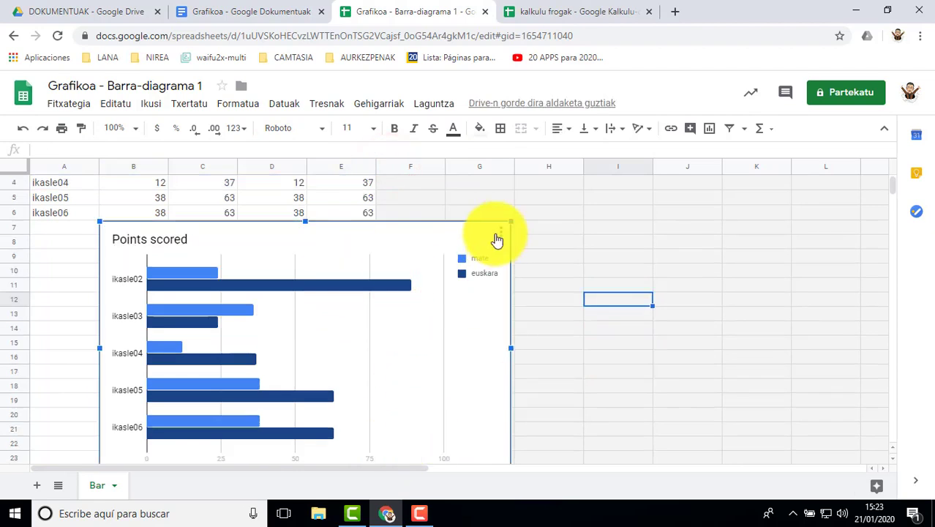
left_click_drag(441, 233, 748, 196)
scroll(804, 399, "up", 1)
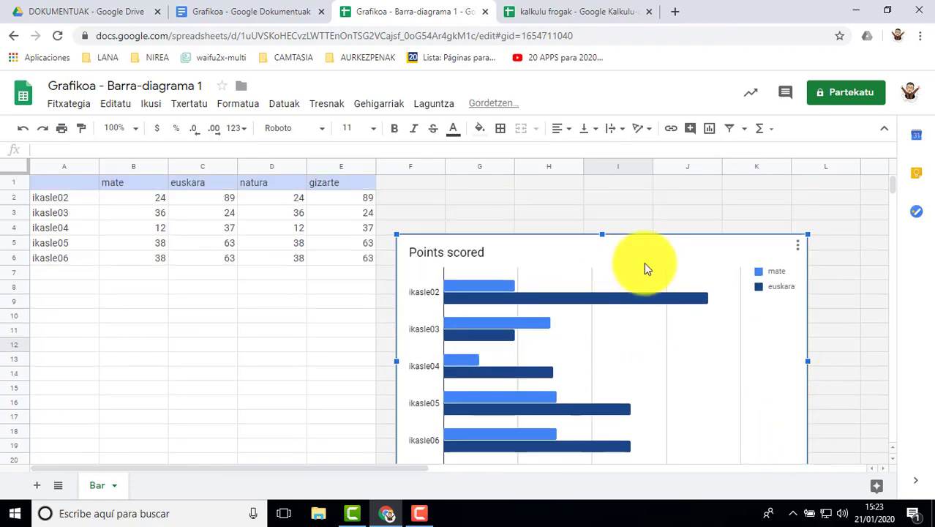
left_click_drag(643, 268, 638, 222)
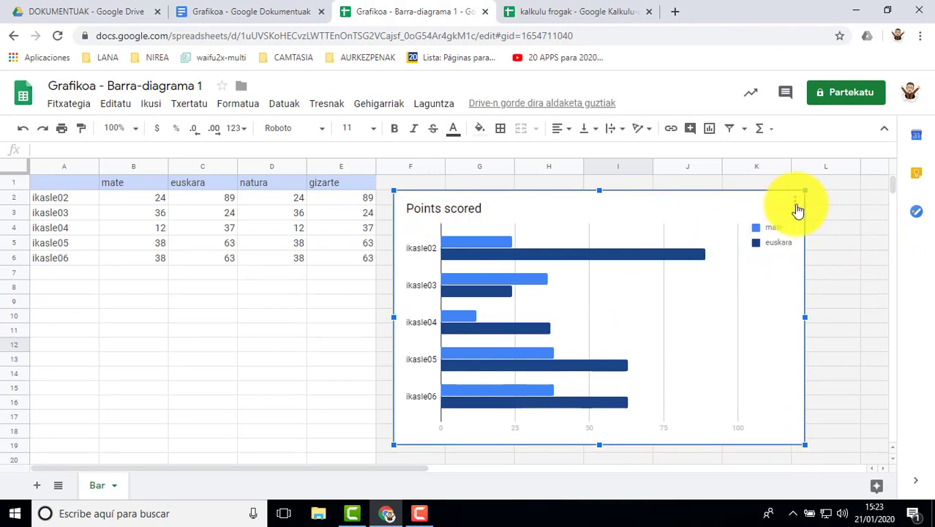
Open the Points scored chart for editing and review its configuration options and the suggested chart types
left_click(795, 204)
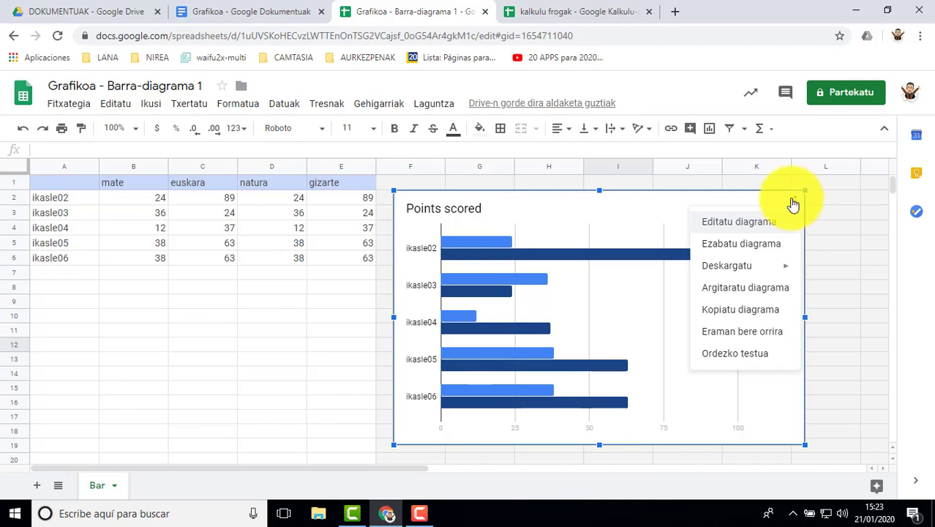
left_click(668, 206)
left_click(795, 202)
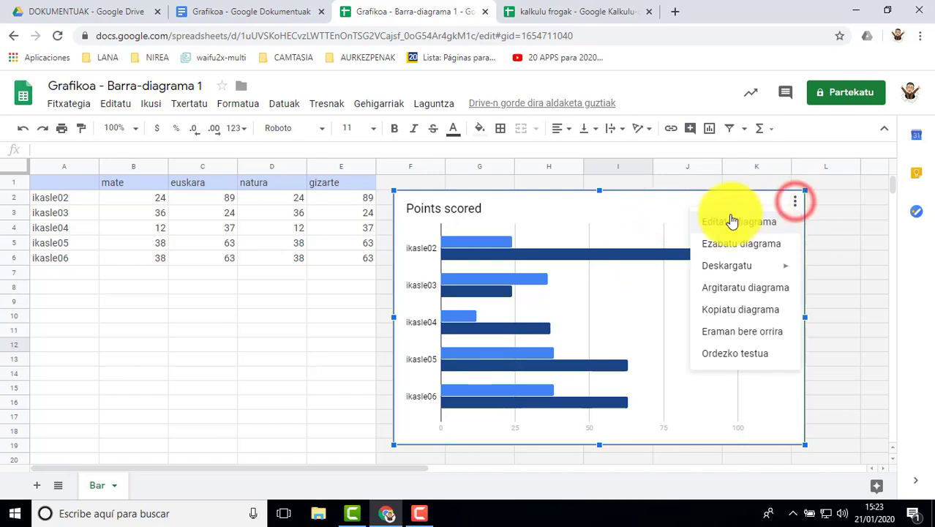
left_click(733, 227)
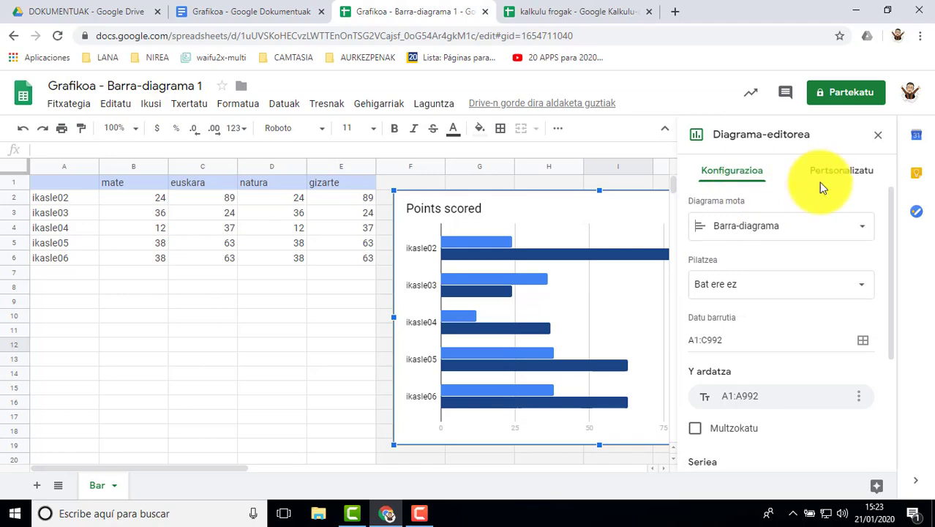
left_click(729, 182)
scroll(746, 300, "down", 3)
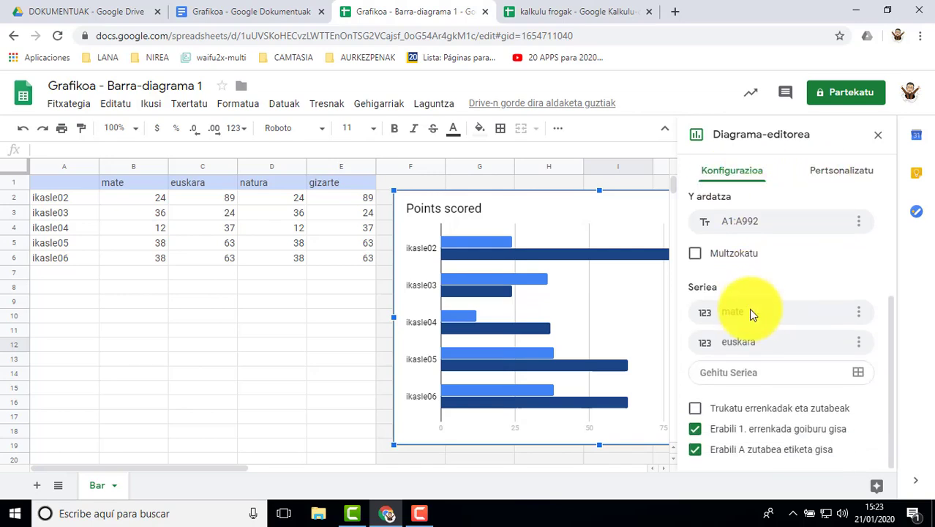
scroll(758, 379, "up", 3)
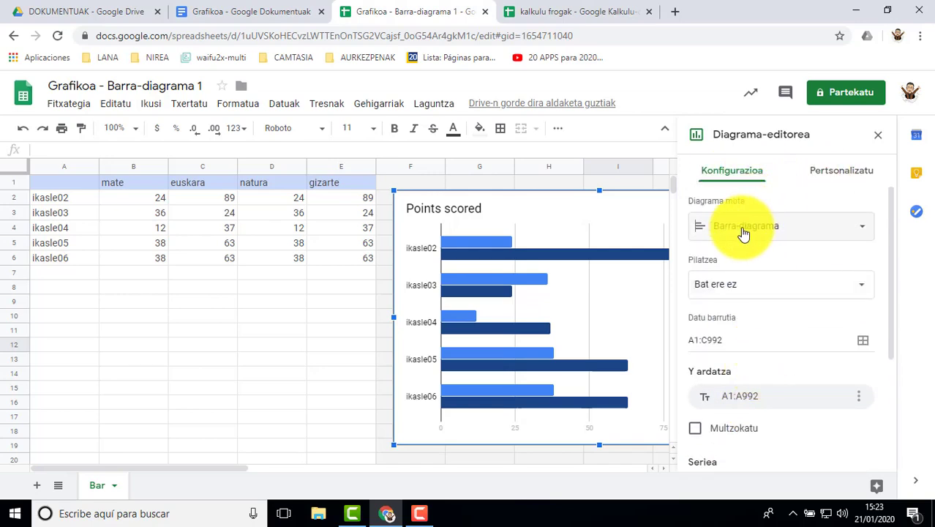
left_click(860, 226)
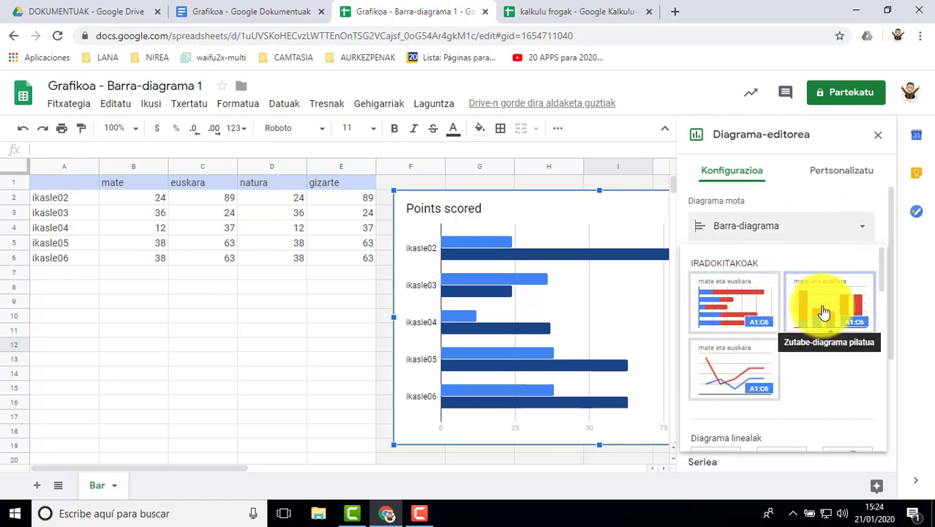
left_click(839, 199)
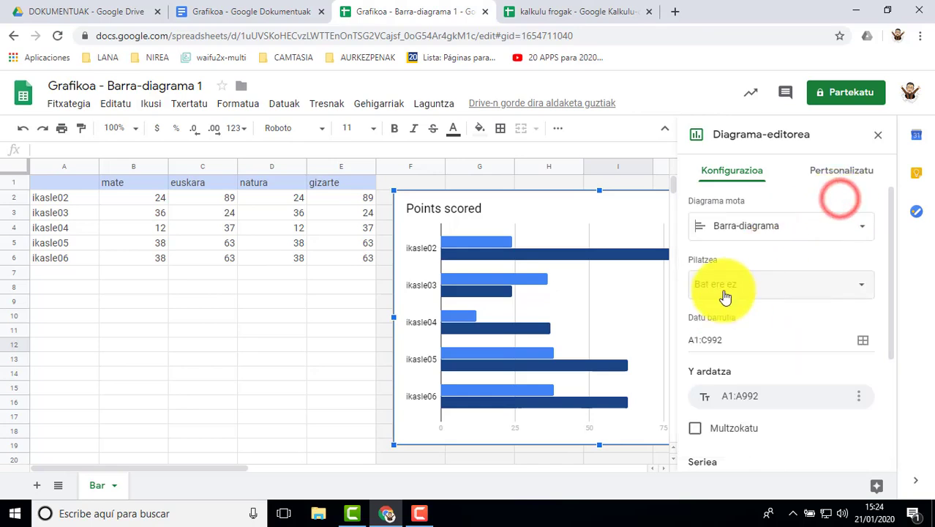
Set the chart's data range to A1:E6 and check its list of series
scroll(732, 317, "down", 1)
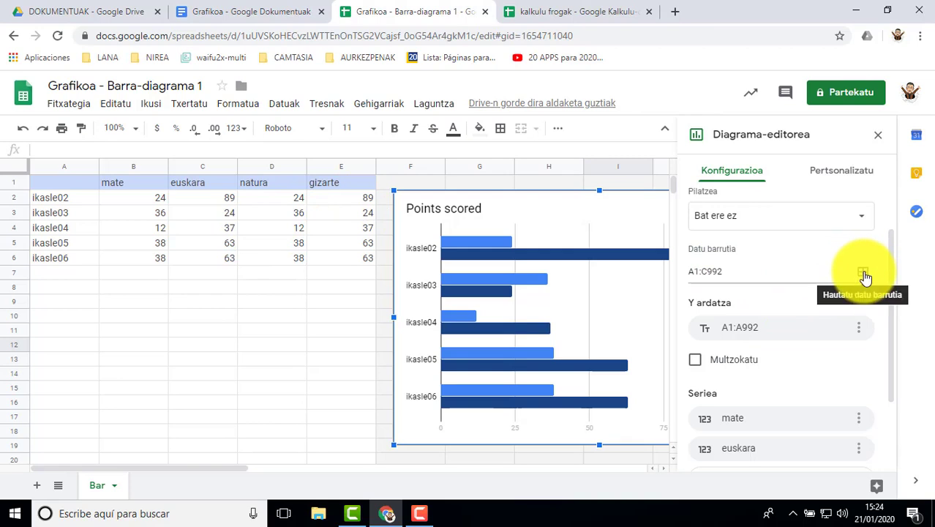
left_click(863, 276)
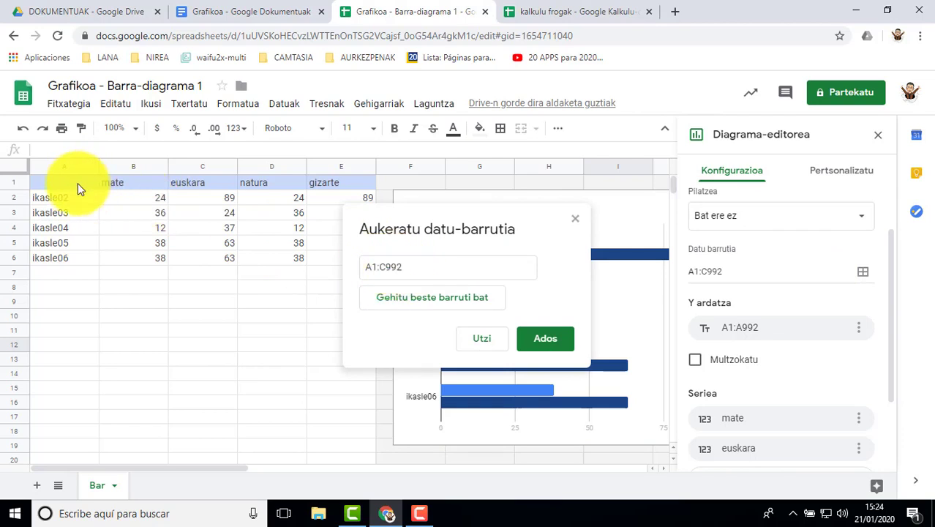
left_click_drag(74, 180, 335, 264)
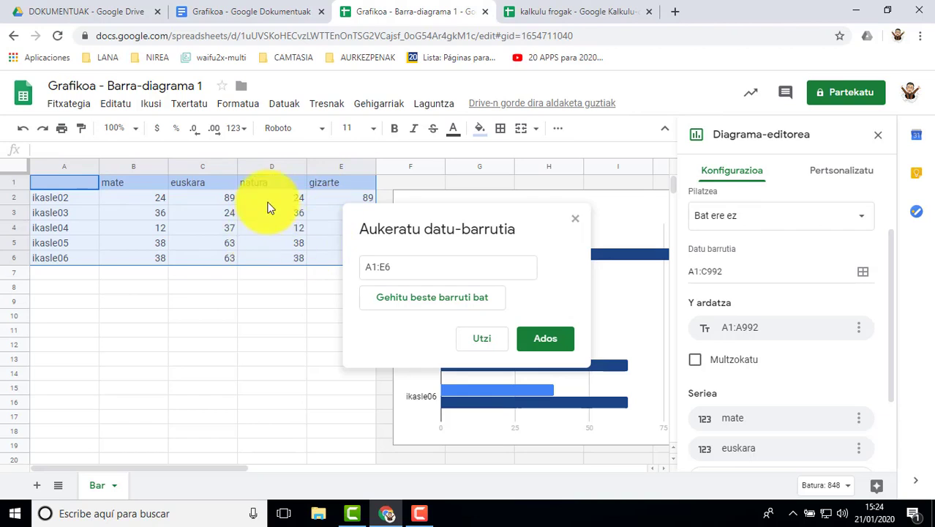
left_click(546, 340)
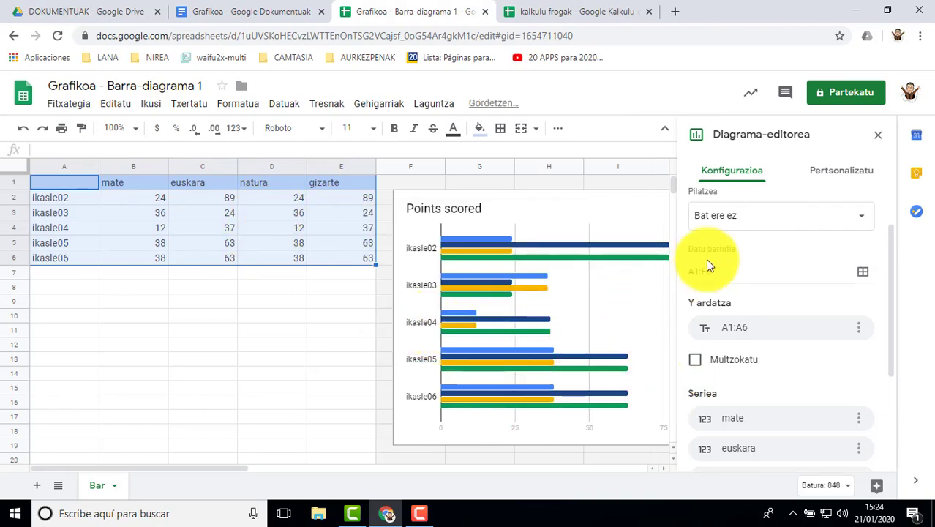
scroll(782, 366, "down", 1)
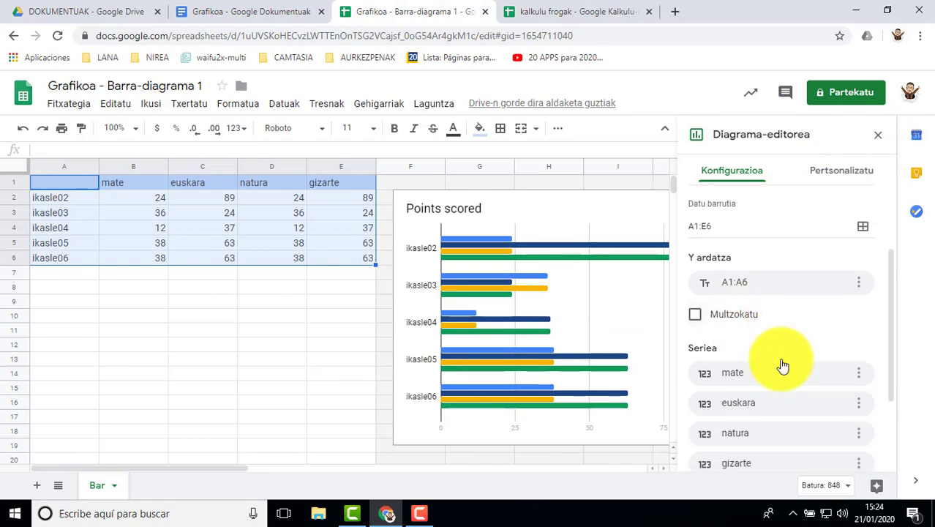
scroll(783, 366, "down", 3)
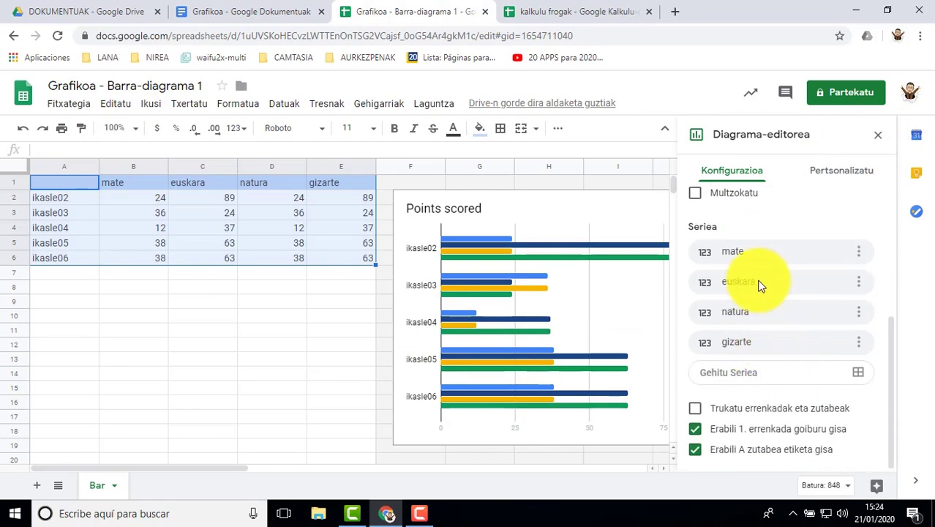
scroll(774, 221, "up", 5)
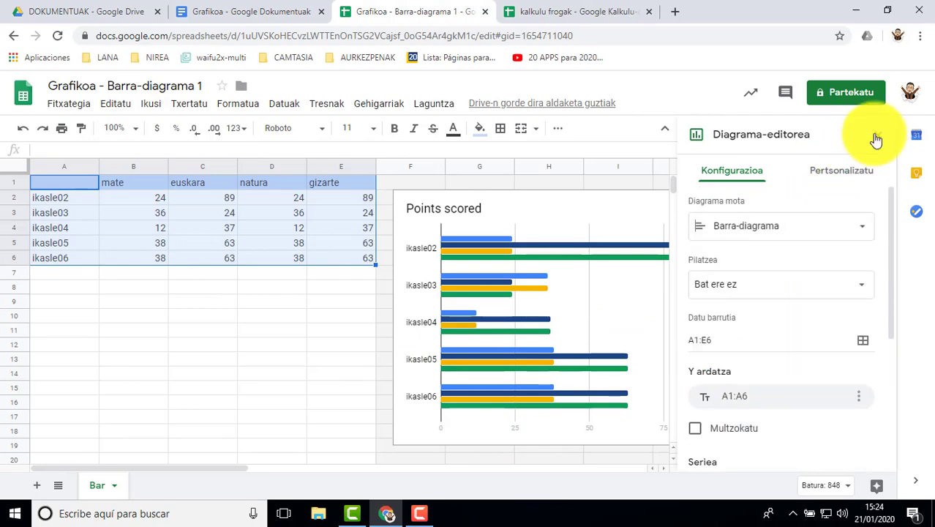
Close the chart editor and review the actions available for the Points scored chart in the spreadsheet
left_click(877, 135)
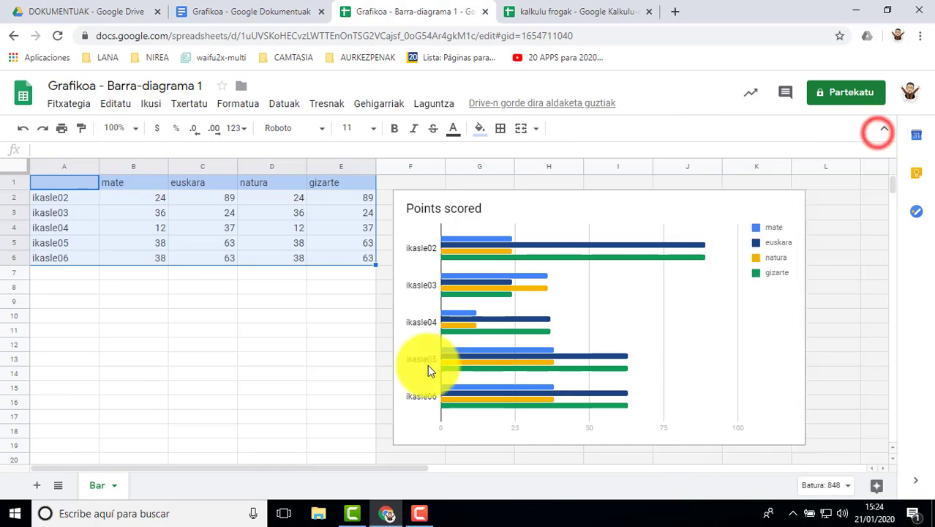
left_click(579, 204)
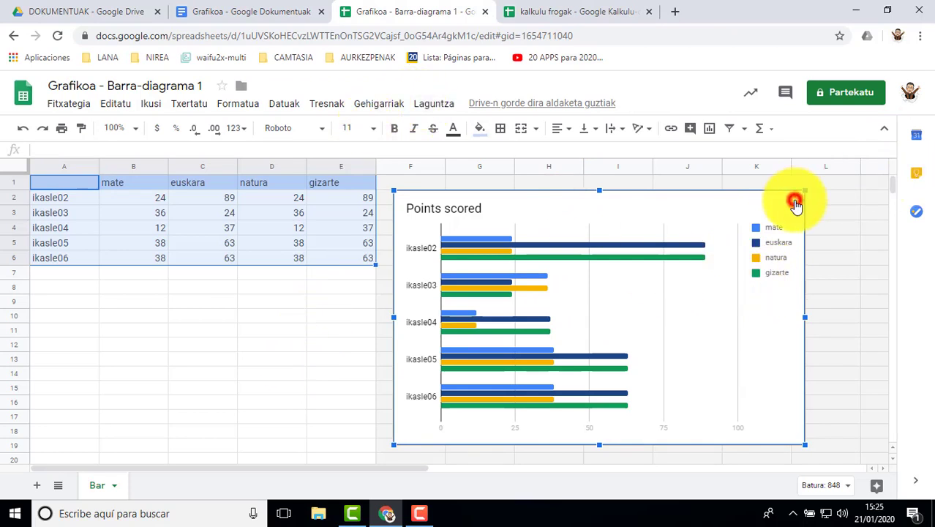
left_click(795, 202)
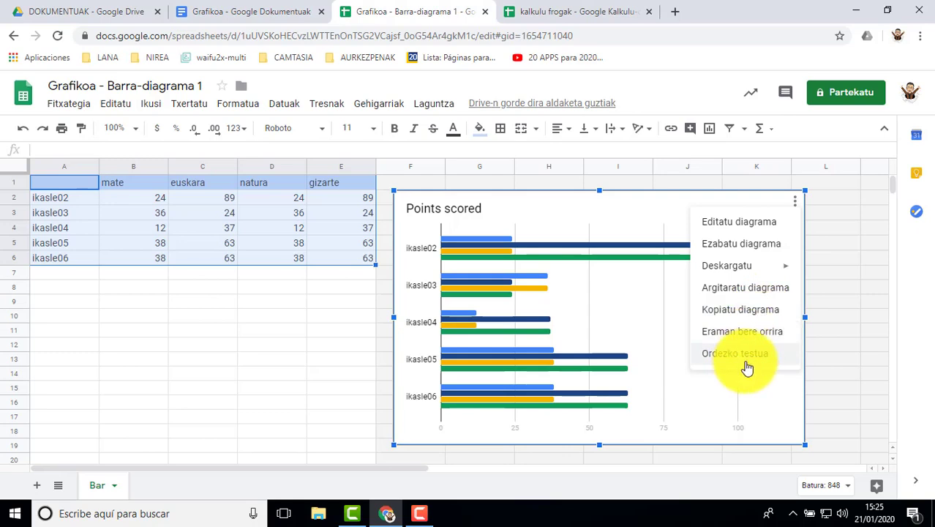
left_click(835, 237)
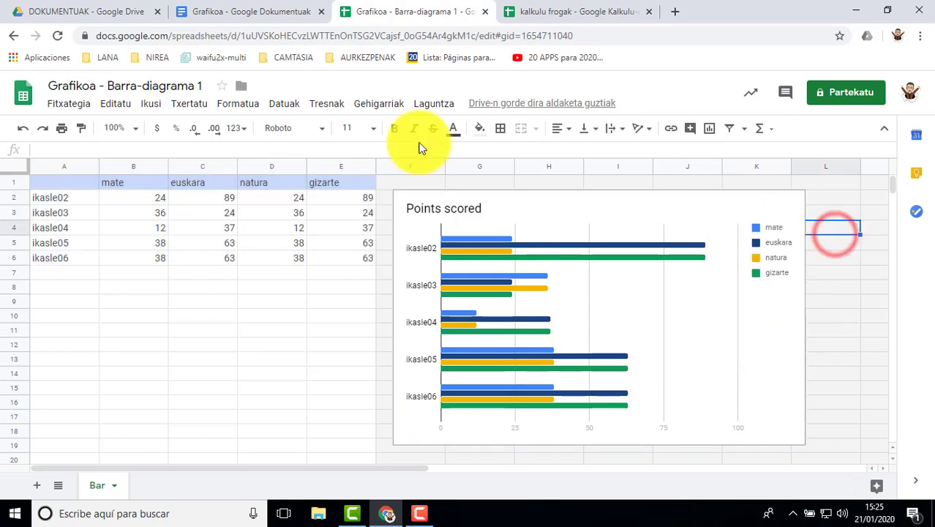
Switch to the Grafikoa document and update the linked Points scored chart with the spreadsheet's current data
left_click(240, 15)
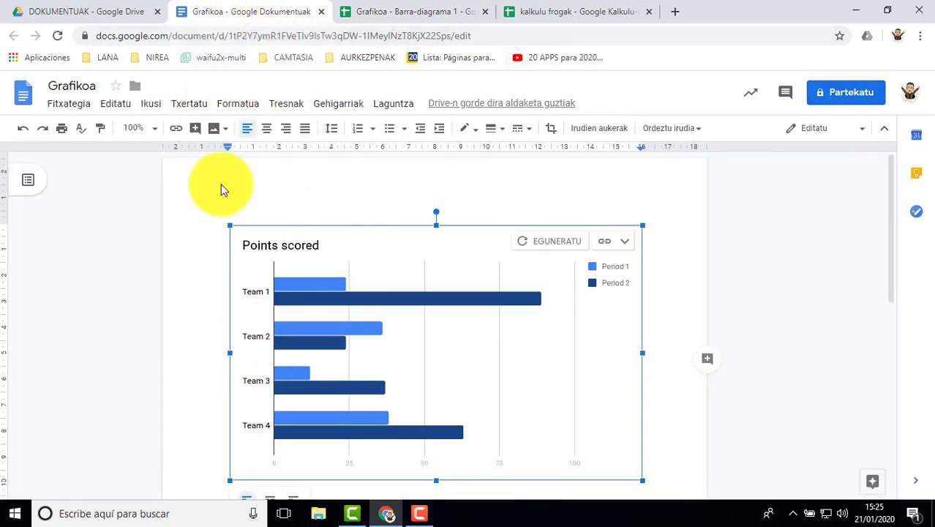
scroll(293, 193, "down", 1)
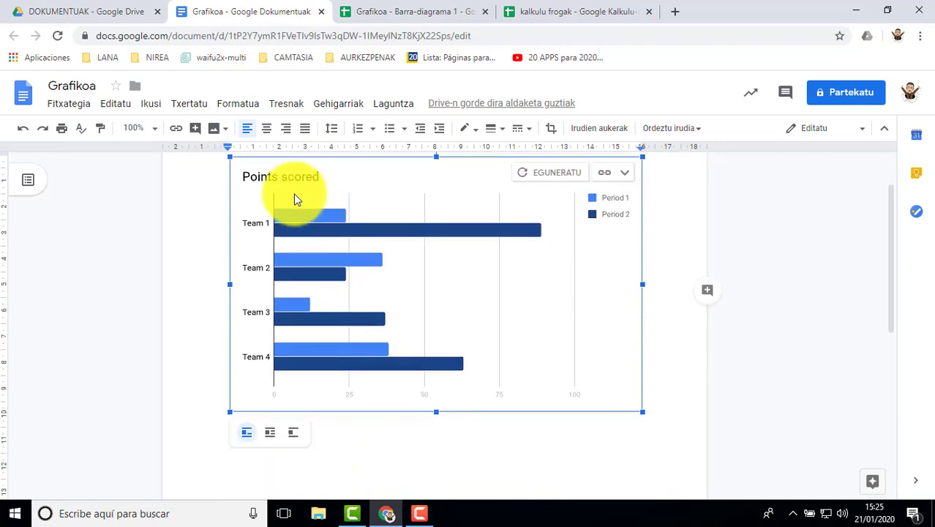
scroll(293, 193, "up", 1)
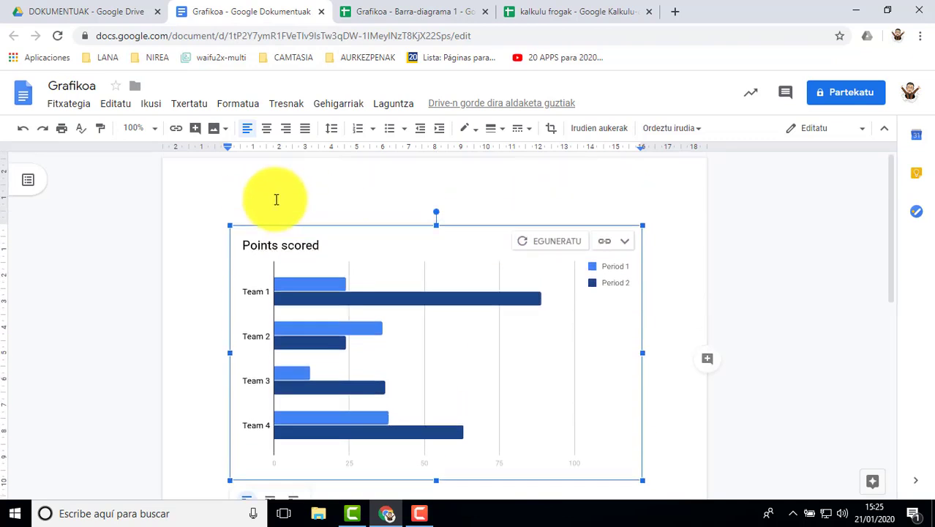
left_click(552, 241)
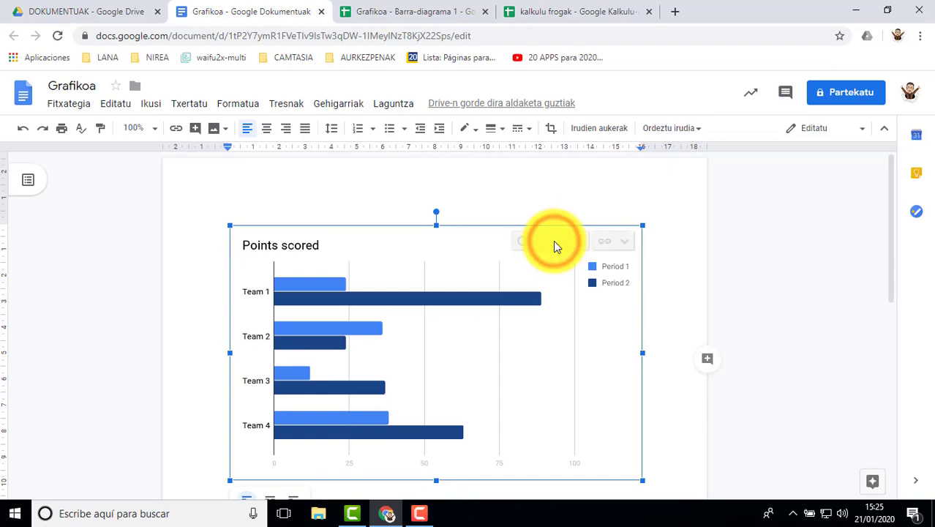
scroll(648, 308, "down", 1)
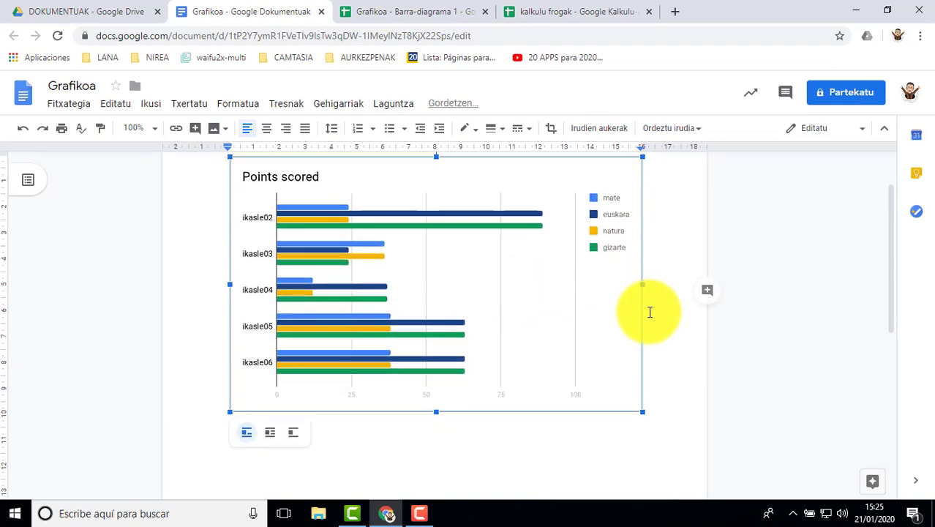
left_click(335, 271)
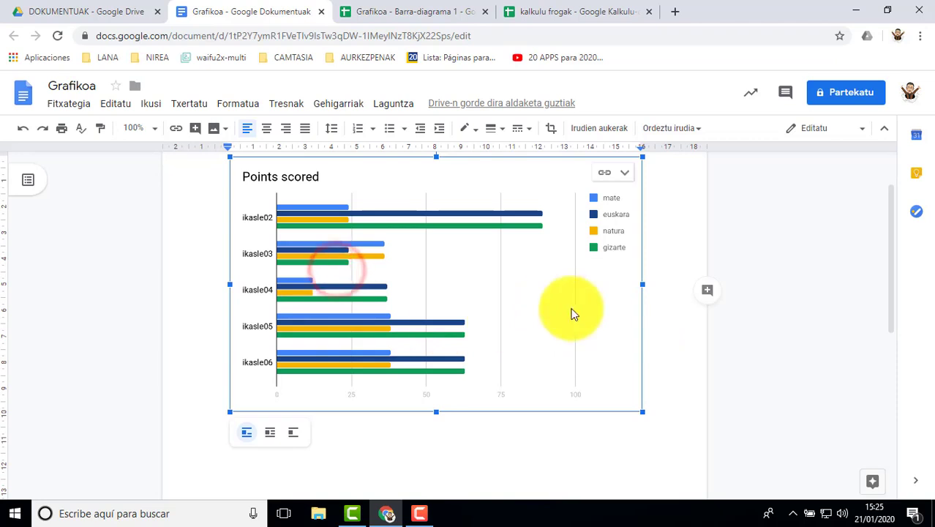
Try the break-text layout on the Points scored chart, settle on wrap text, and place the cursor below the chart
scroll(648, 307, "up", 1)
scroll(512, 333, "down", 2)
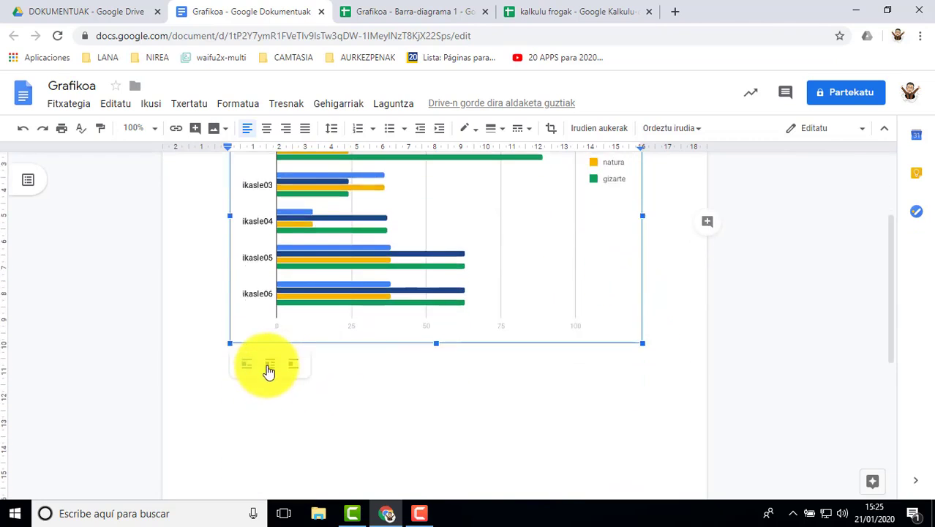
left_click(267, 368)
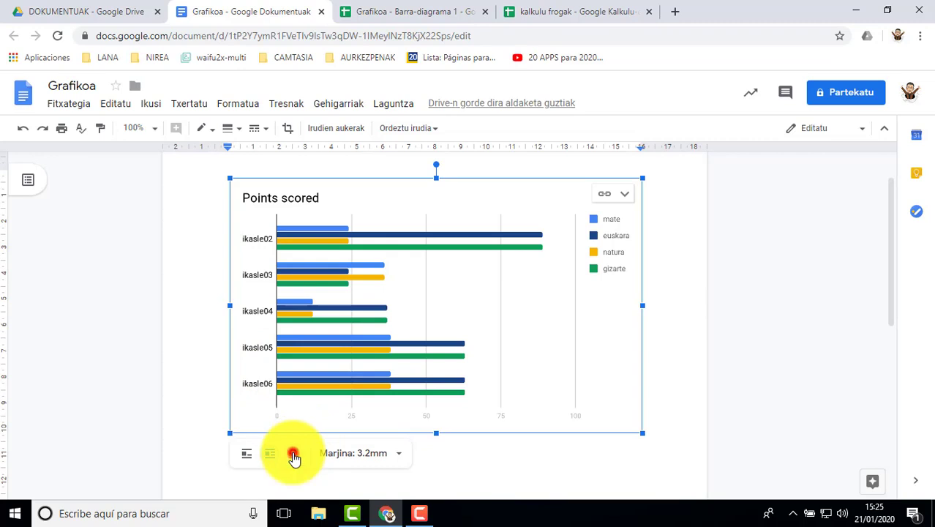
left_click(294, 457)
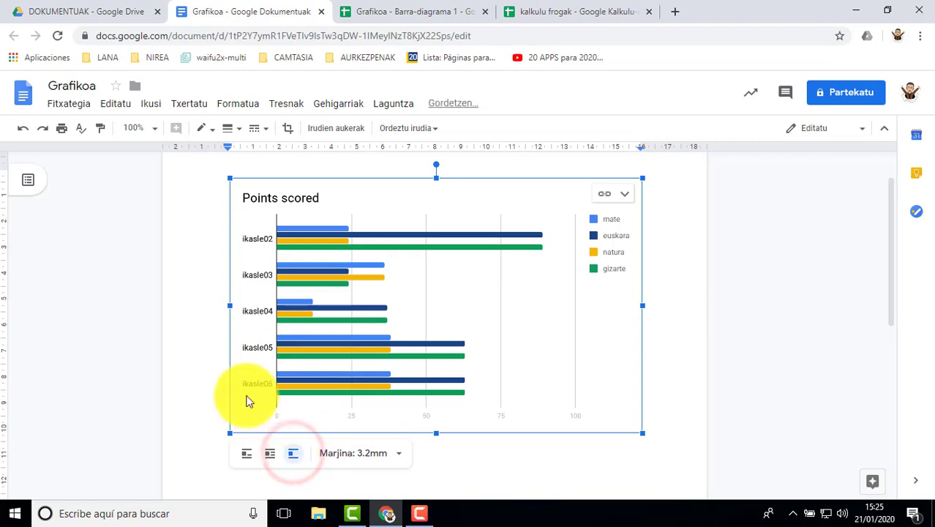
left_click(270, 454)
scroll(476, 459, "down", 2)
left_click(383, 378)
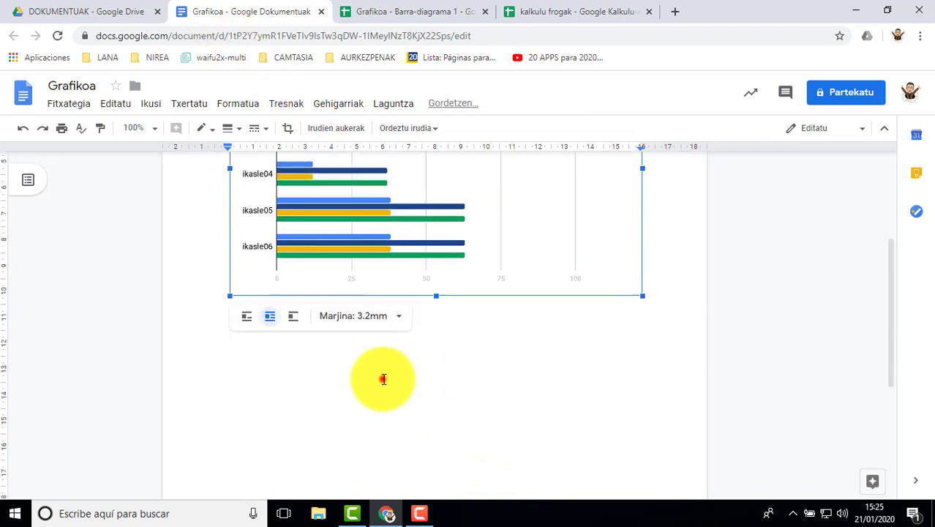
Start inserting a chart from Google Sheets and select the kalkulu frogak spreadsheet as its source
scroll(307, 377, "up", 2)
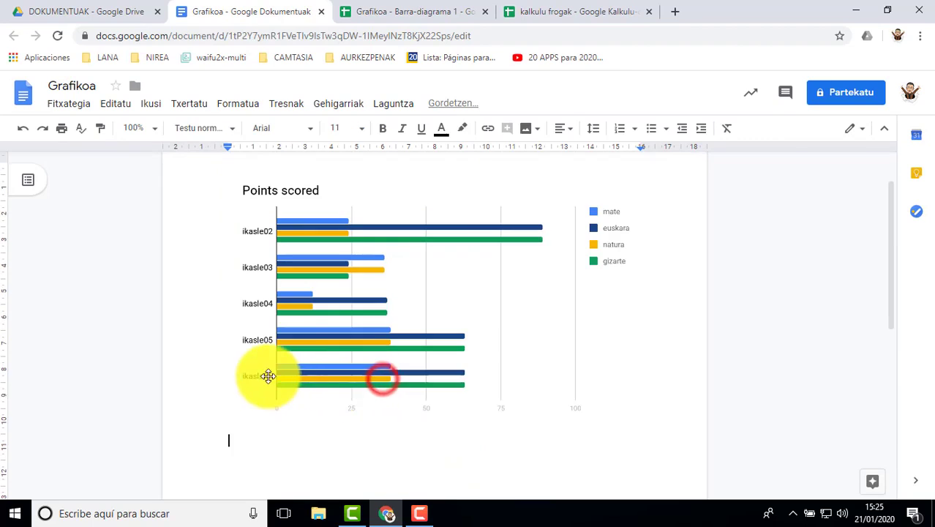
left_click(192, 106)
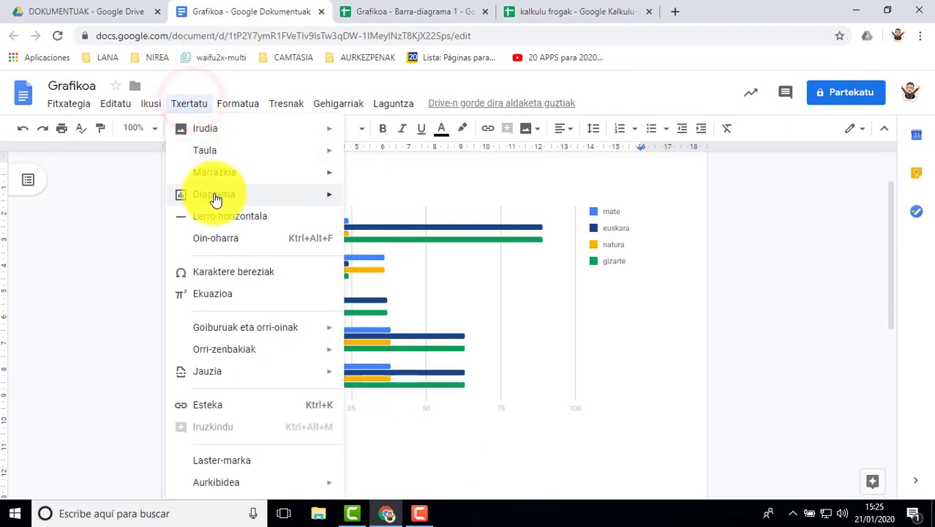
mouse_move(239, 203)
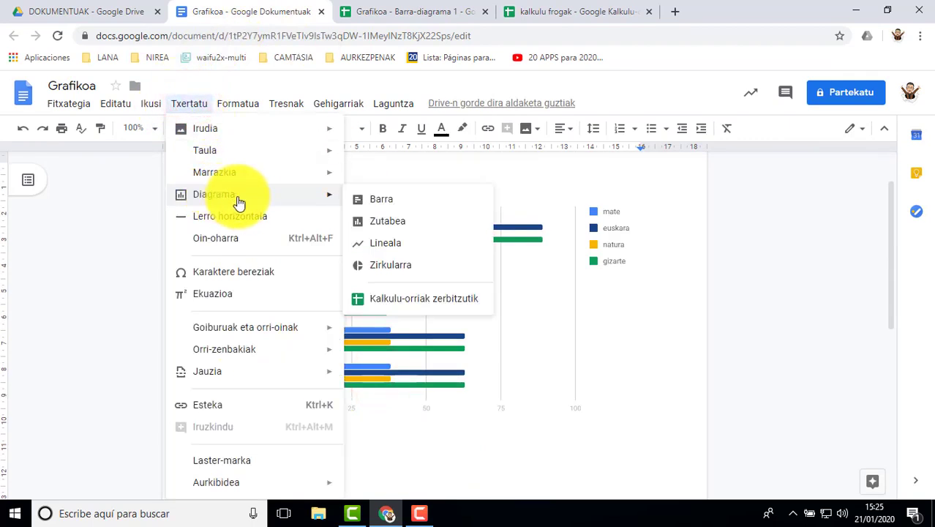
left_click(395, 299)
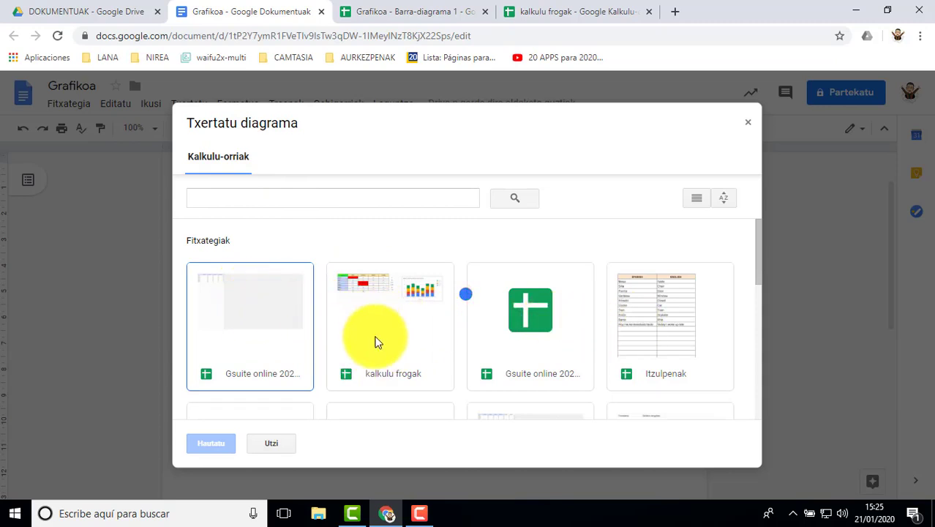
left_click(392, 312)
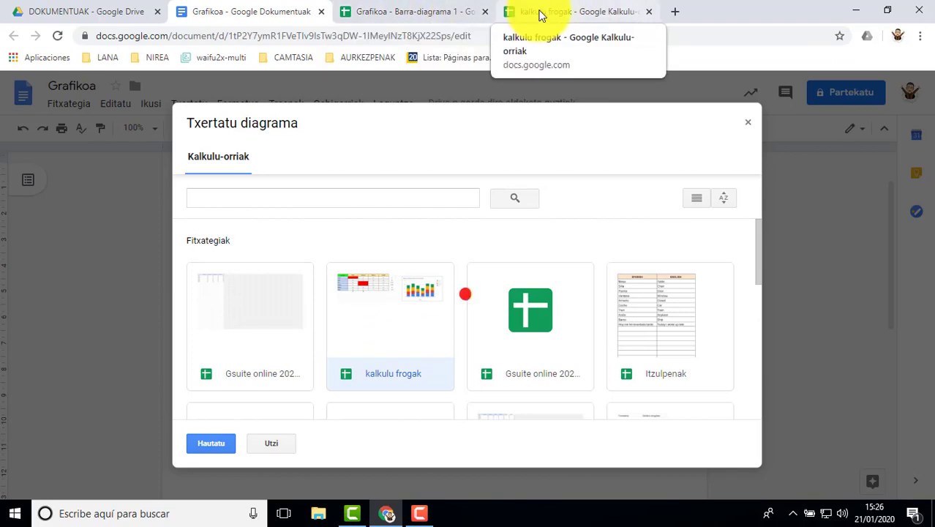
Look at the table and chart in the open kalkulu frogak spreadsheet, and return to the Grafikoa document
left_click(537, 16)
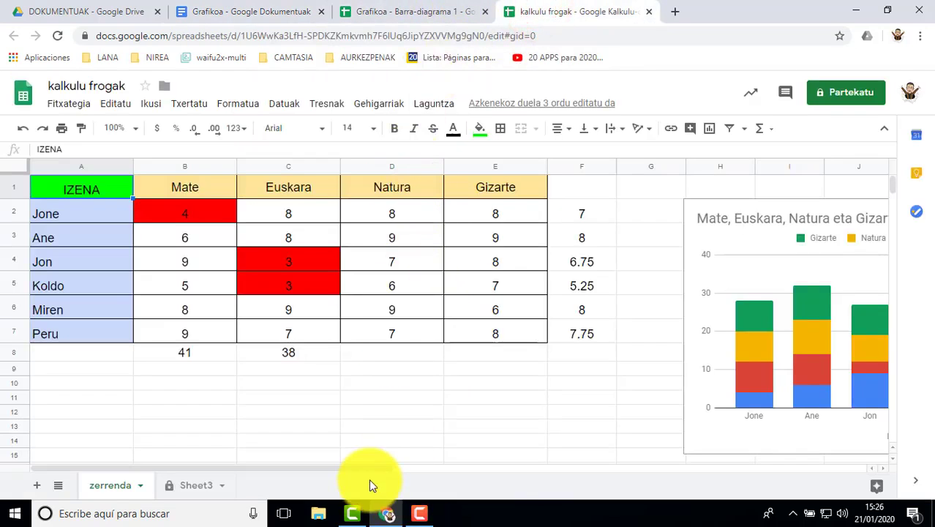
left_click_drag(396, 465, 365, 468)
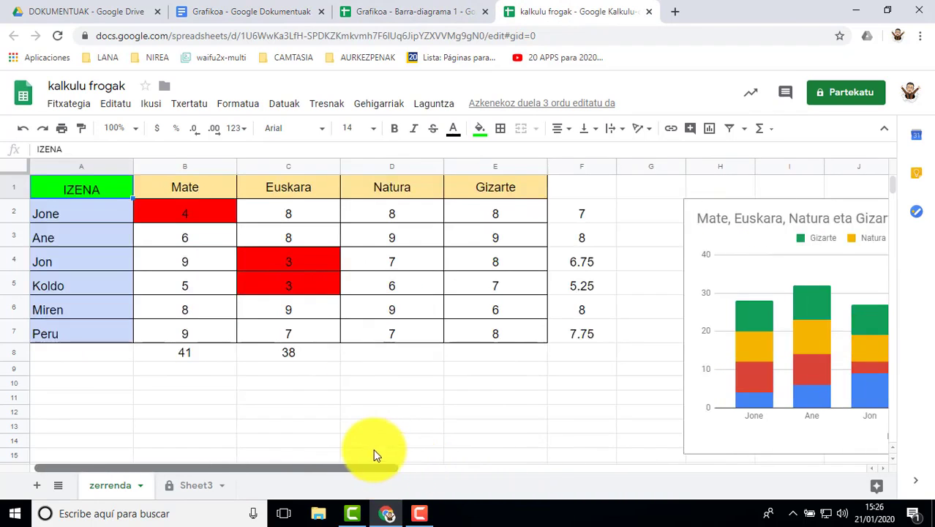
left_click(255, 11)
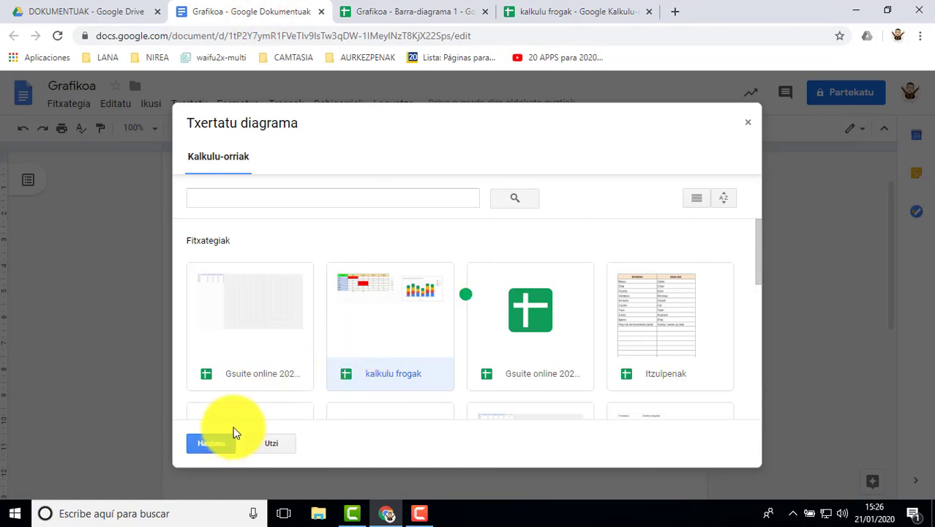
Import the Mate, Euskara, Natura eta Gizarte chart from kalkulu frogak, keeping the link to the spreadsheet
left_click(208, 443)
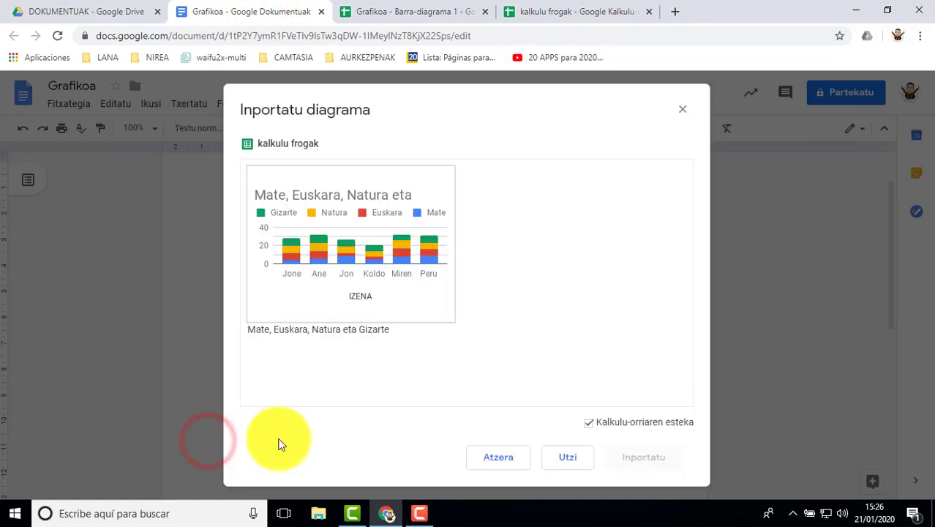
left_click(344, 255)
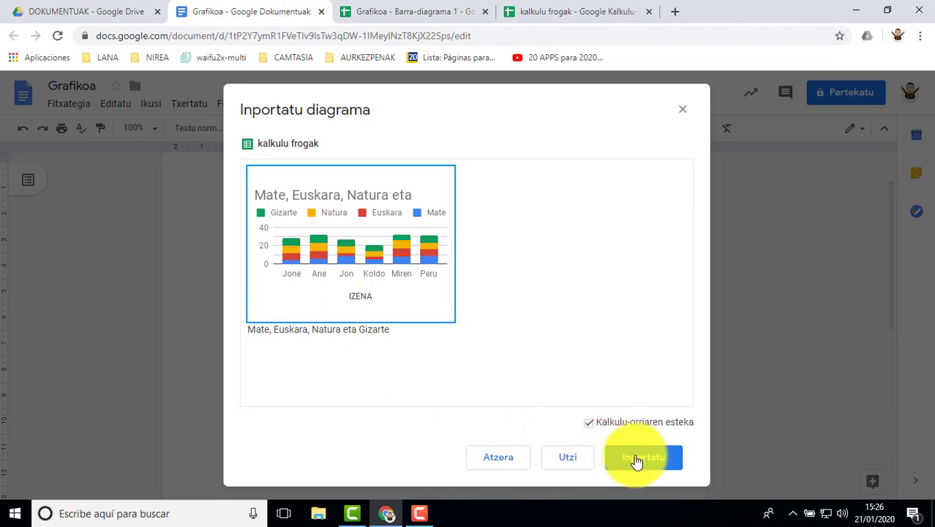
left_click(377, 275)
left_click(356, 254)
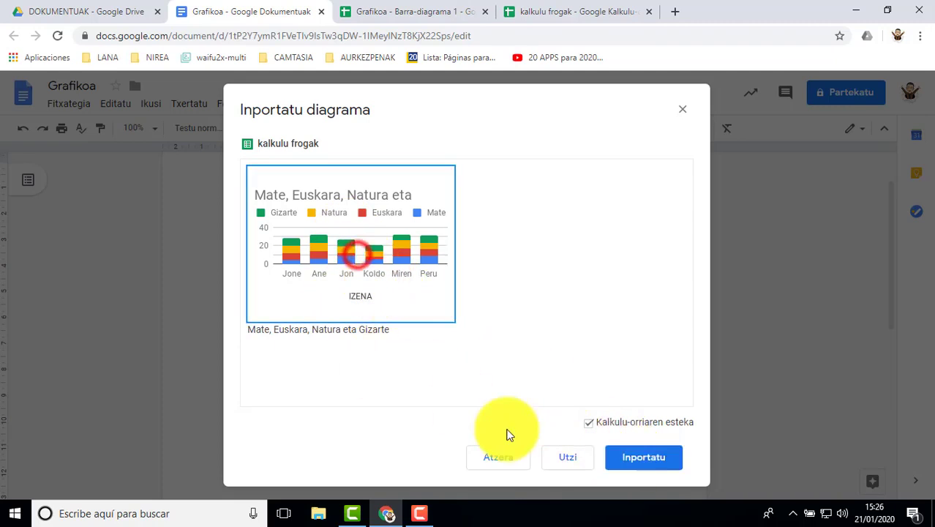
left_click(643, 458)
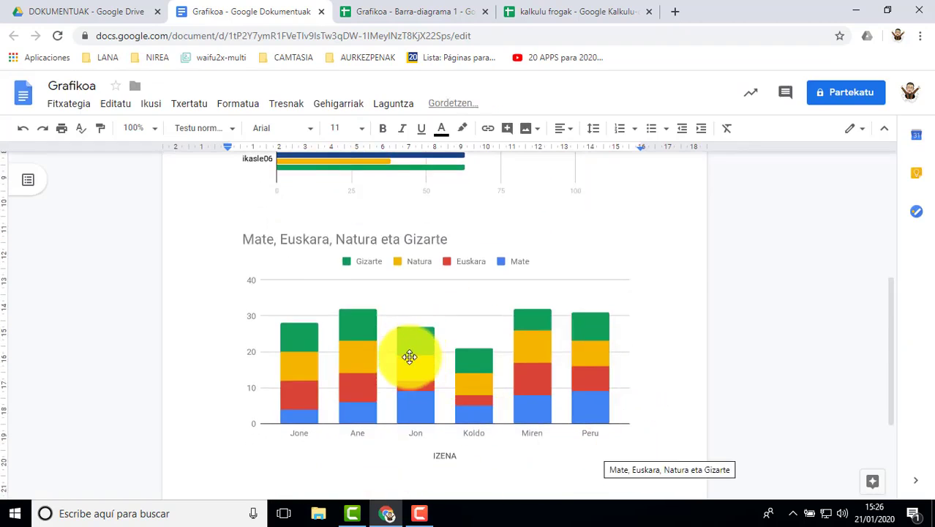
Select the imported Mate, Euskara, Natura eta Gizarte chart and review its link options
left_click(409, 357)
scroll(736, 355, "up", 1)
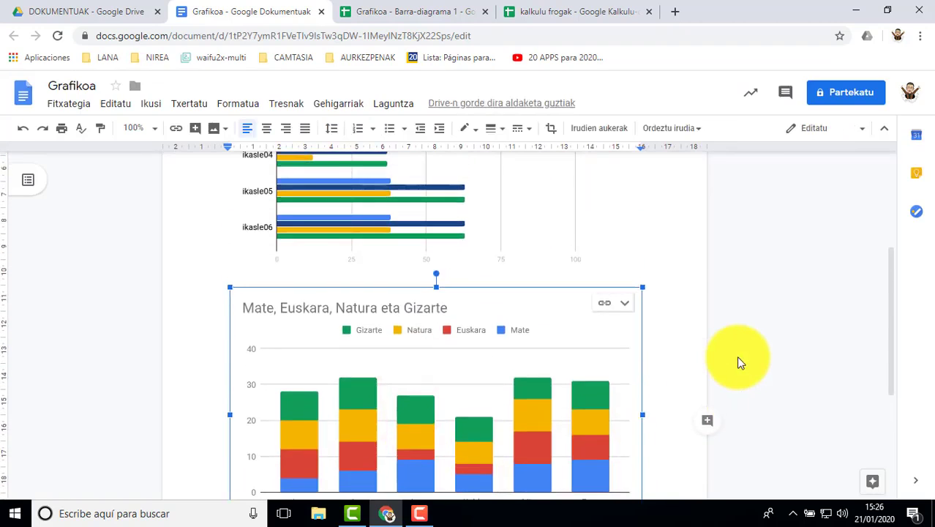
scroll(735, 355, "up", 3)
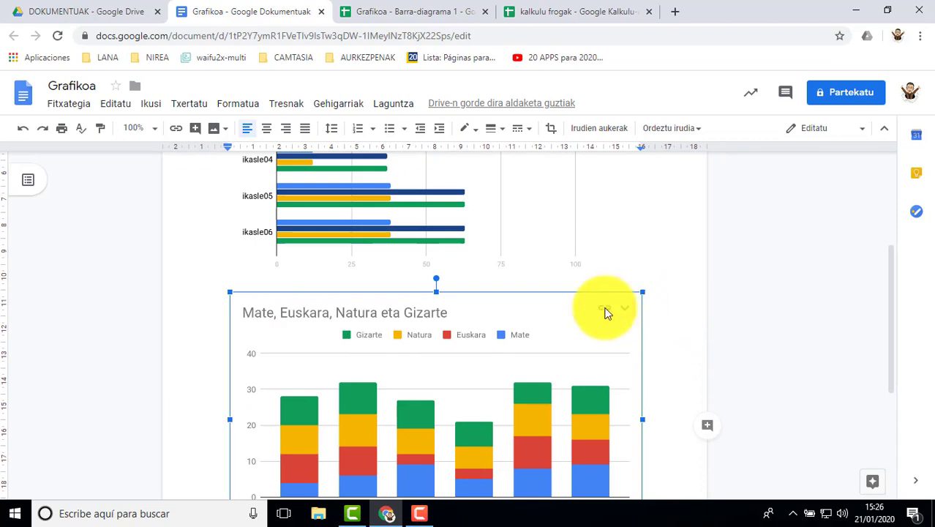
left_click(627, 307)
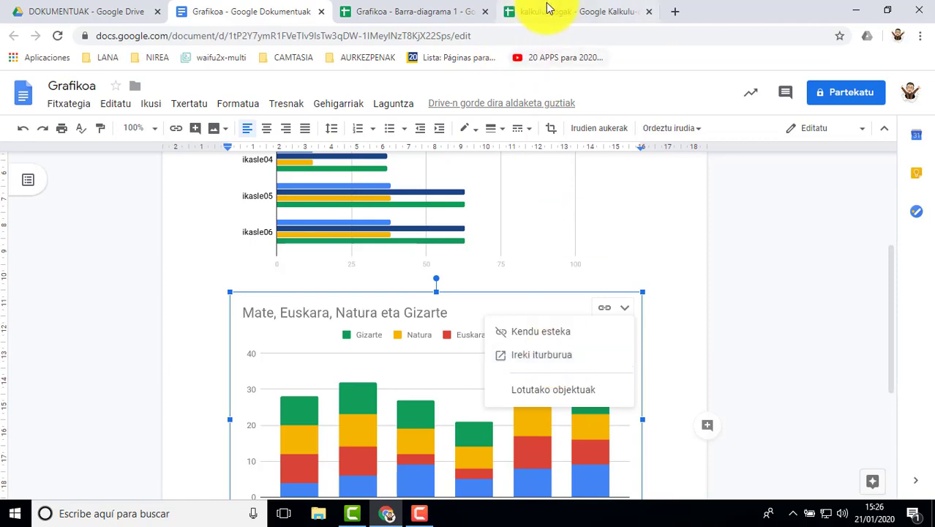
left_click(695, 345)
Look over both charts in the document, selecting the stacked column chart and the Points scored chart in turn
scroll(618, 255, "up", 3)
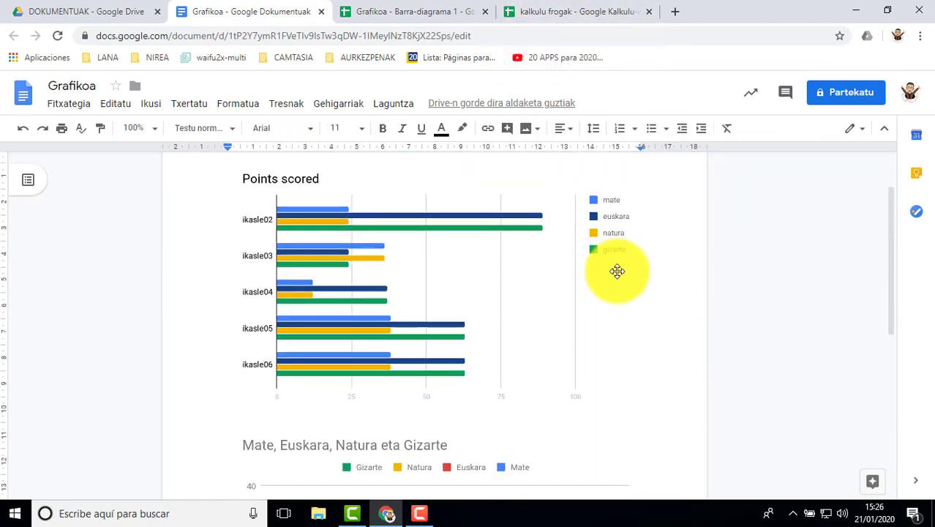
scroll(377, 344, "down", 4)
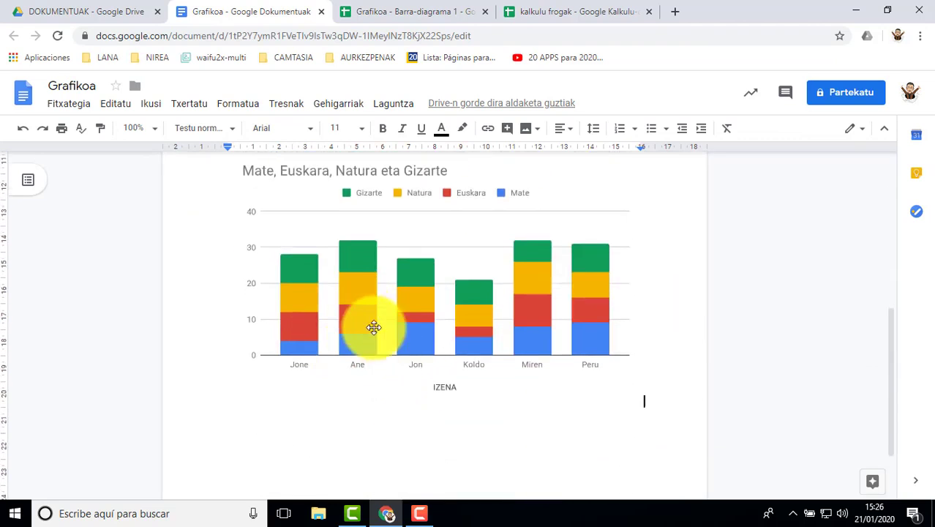
scroll(657, 325, "up", 4)
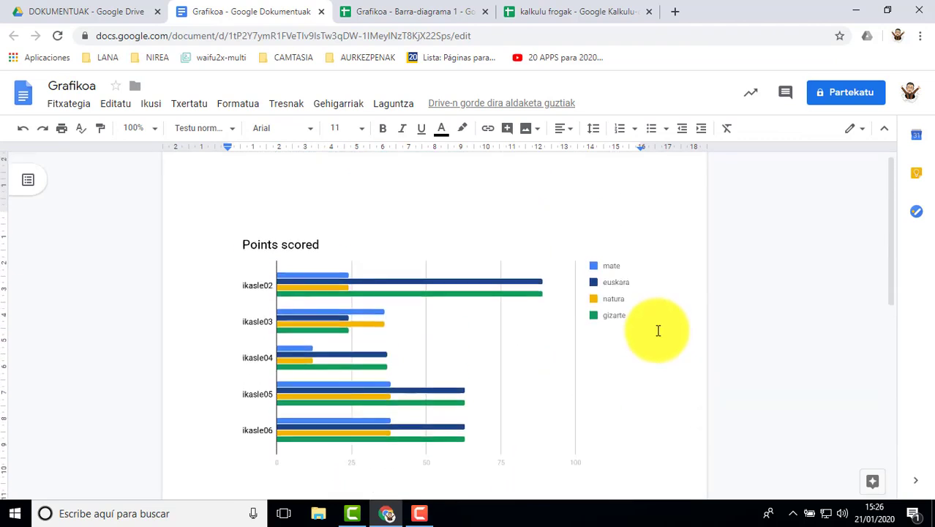
scroll(657, 333, "down", 4)
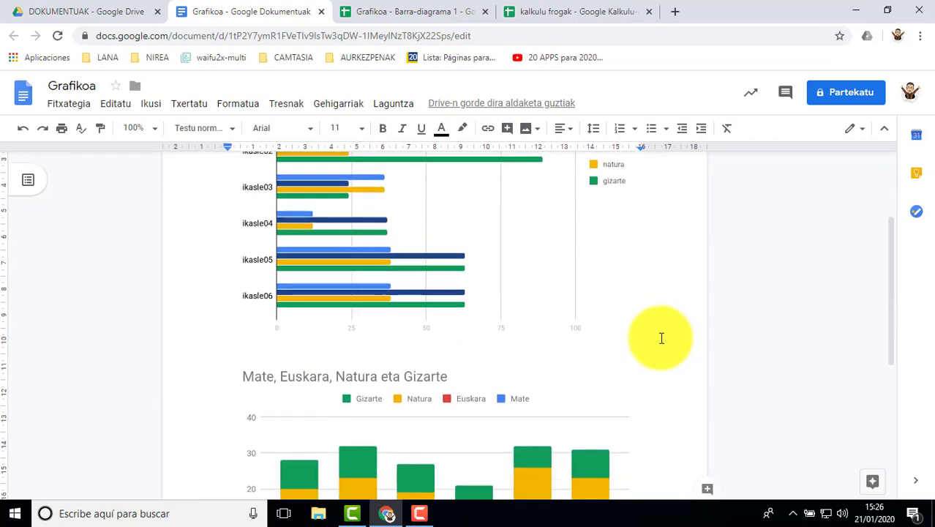
left_click(558, 359)
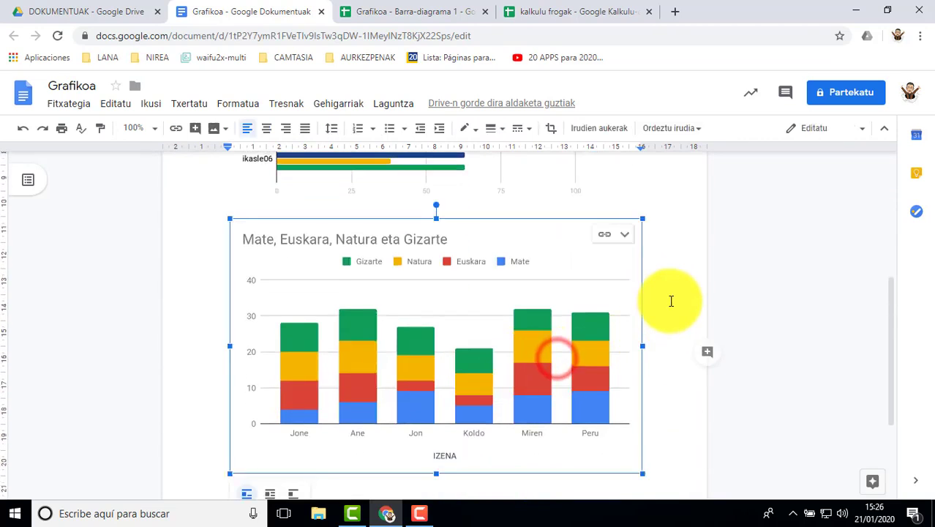
scroll(500, 272, "up", 3)
left_click(419, 273)
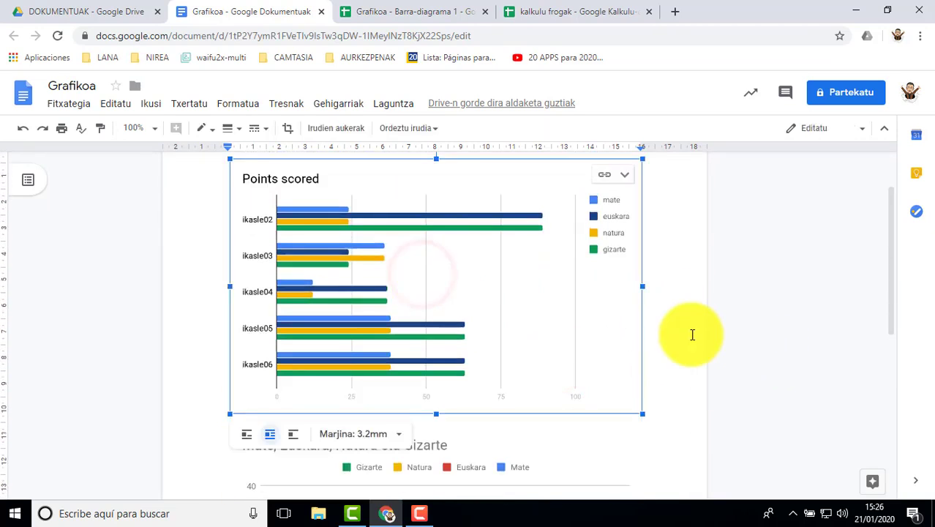
Compare the imported Mate, Euskara, Natura eta Gizarte chart with its source data in the kalkulu frogak spreadsheet, then return to the Grafikoa document and deselect it
scroll(691, 334, "down", 3)
left_click(435, 319)
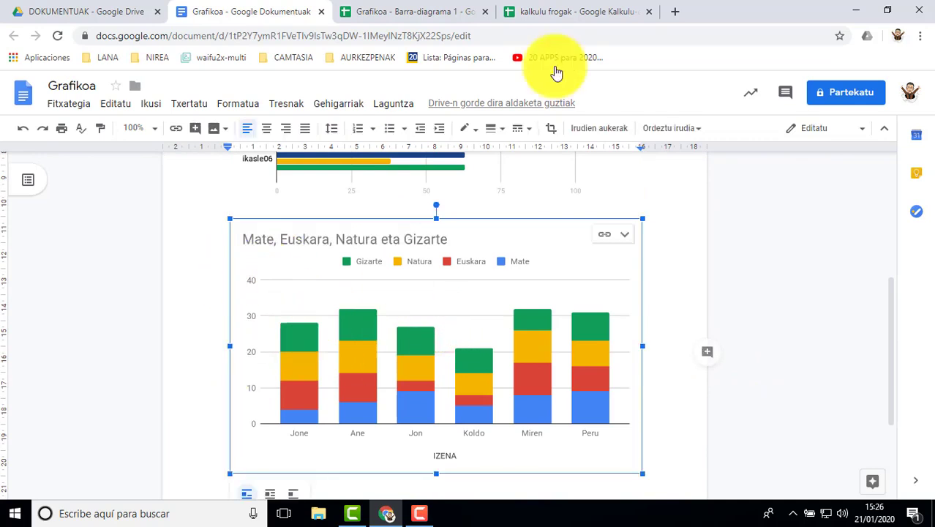
left_click(550, 15)
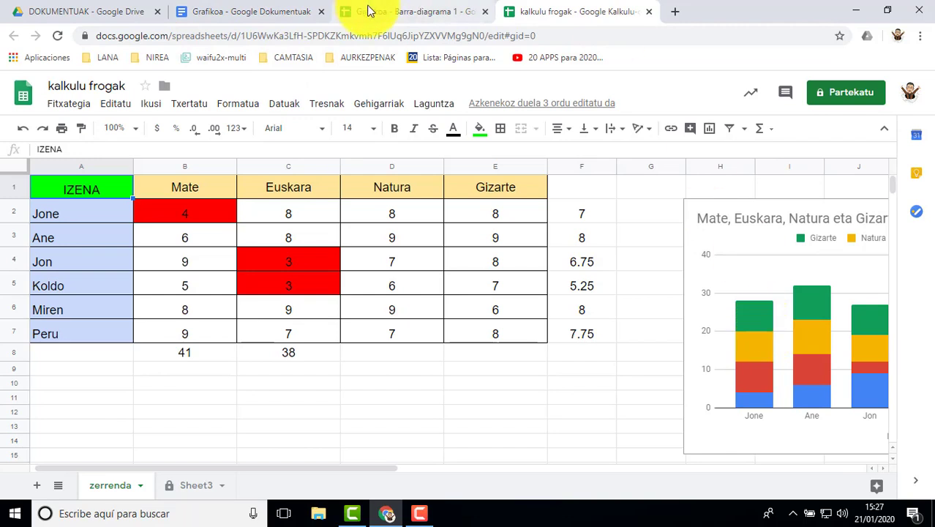
left_click(272, 11)
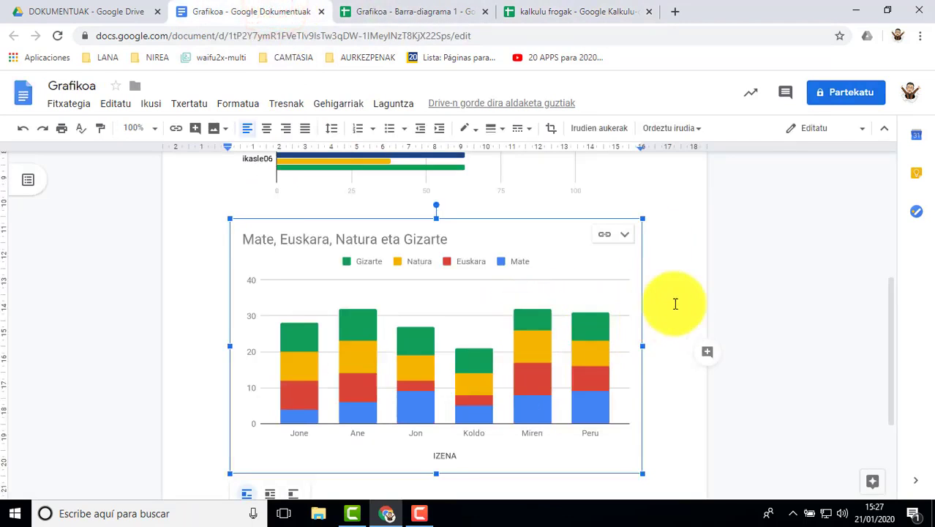
left_click(553, 14)
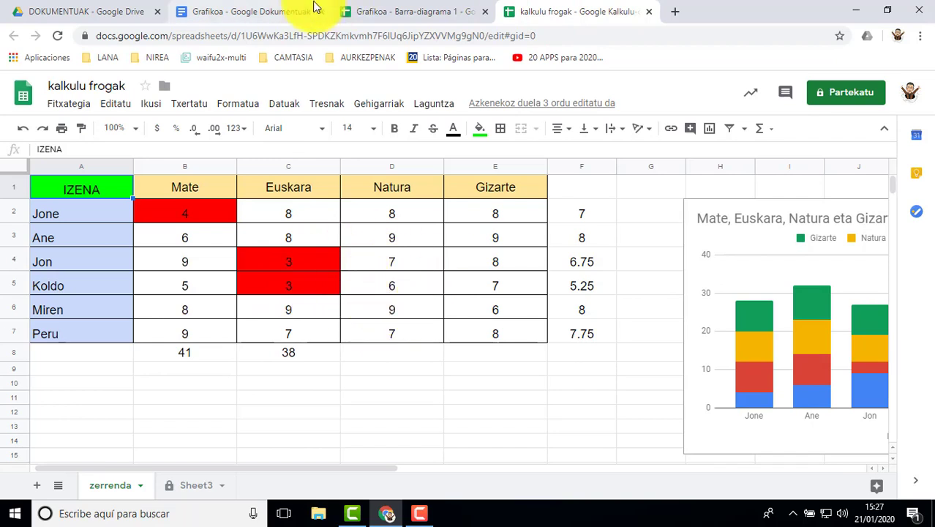
left_click(277, 11)
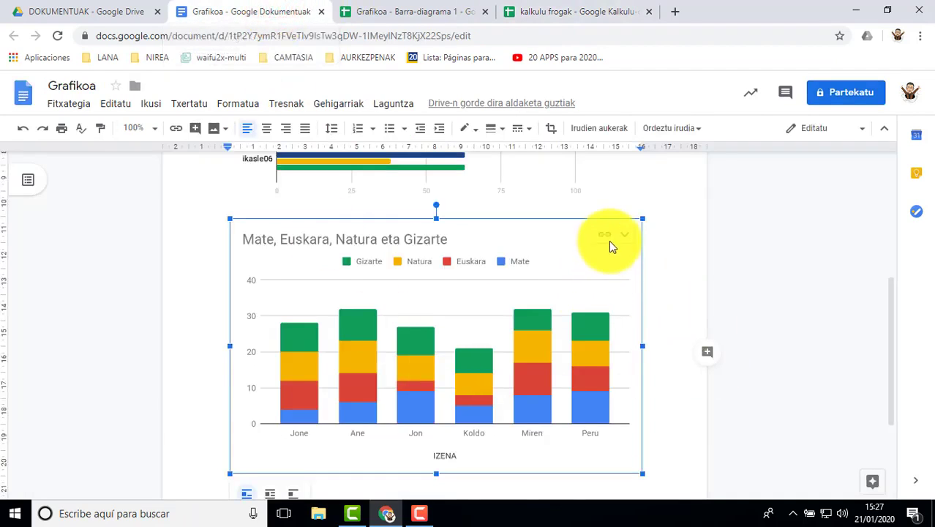
left_click(686, 299)
scroll(420, 309, "up", 3)
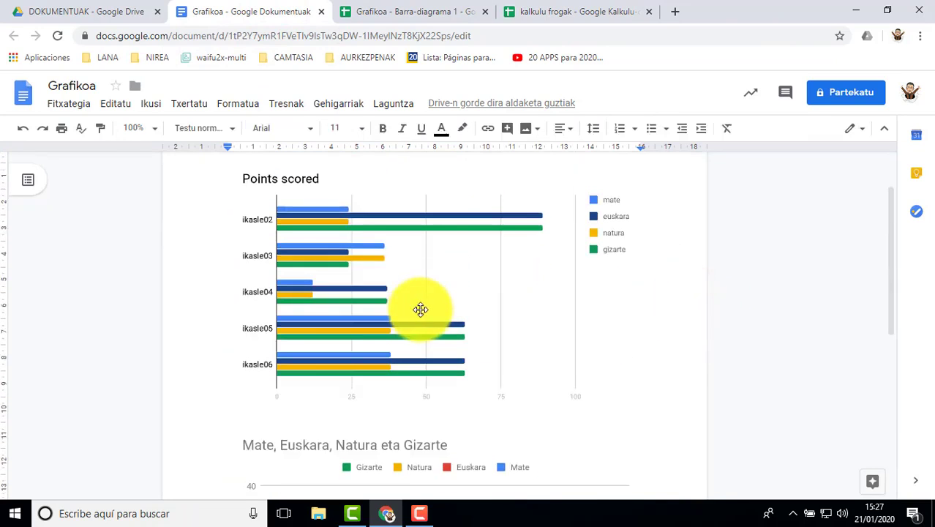